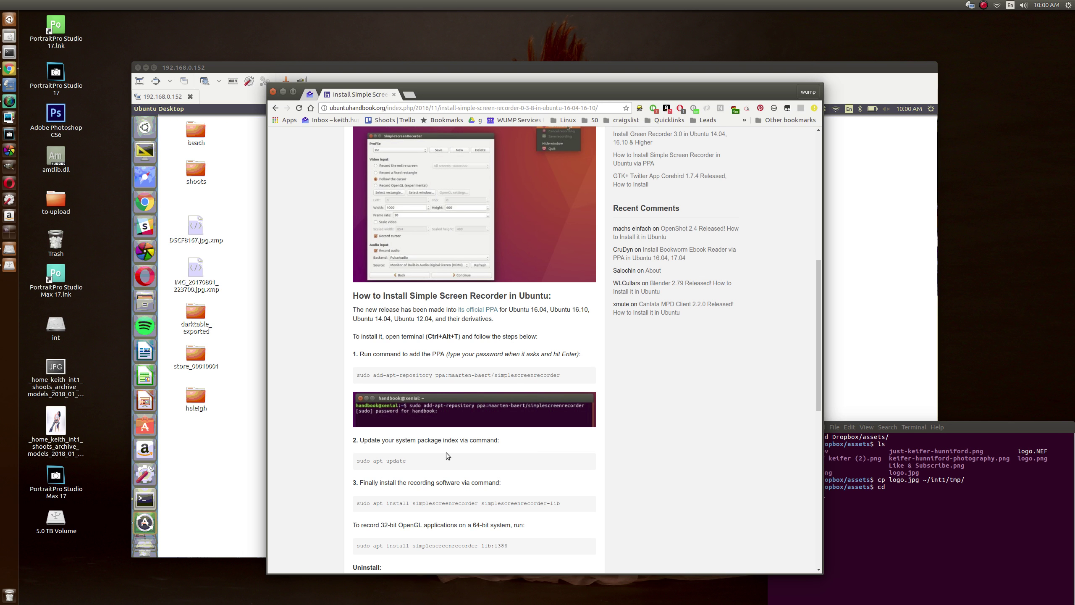
scroll(446, 452, up, 5)
scroll(598, 452, up, 5)
scroll(598, 452, up, 3)
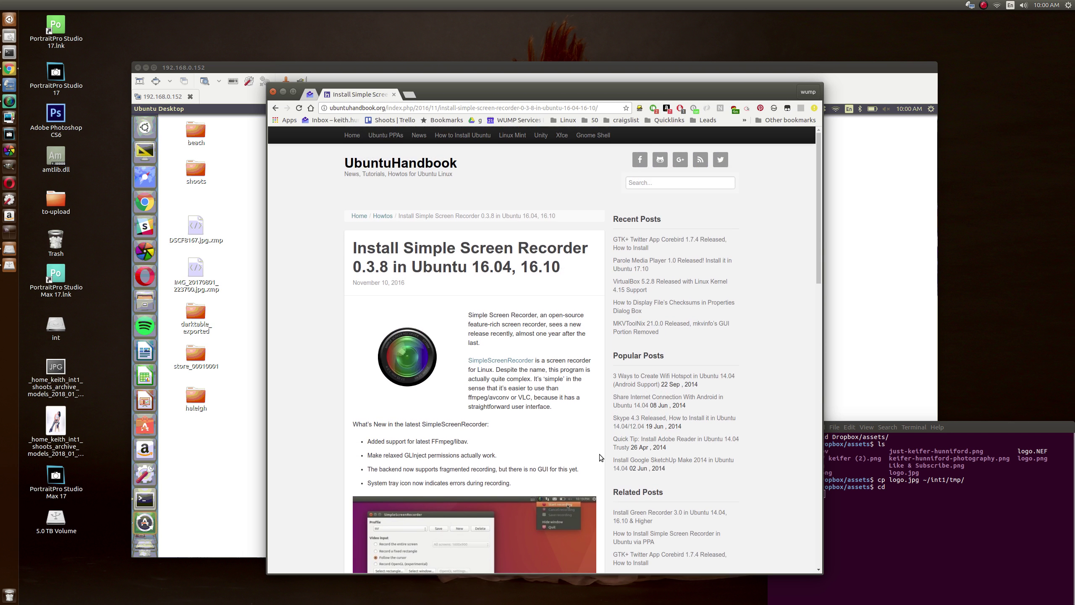
scroll(596, 417, down, 1)
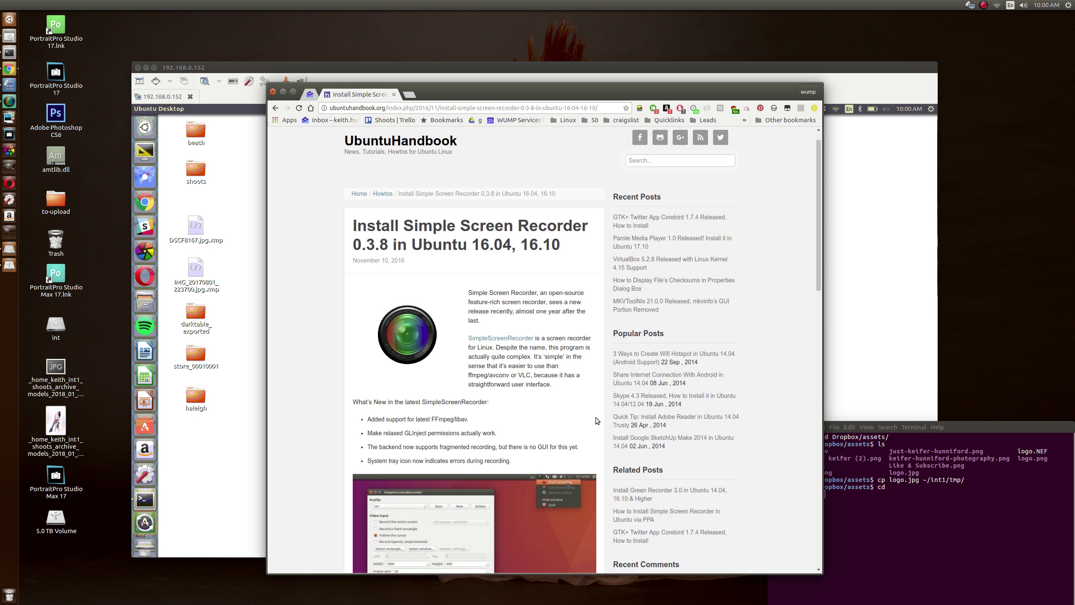
scroll(599, 422, up, 1)
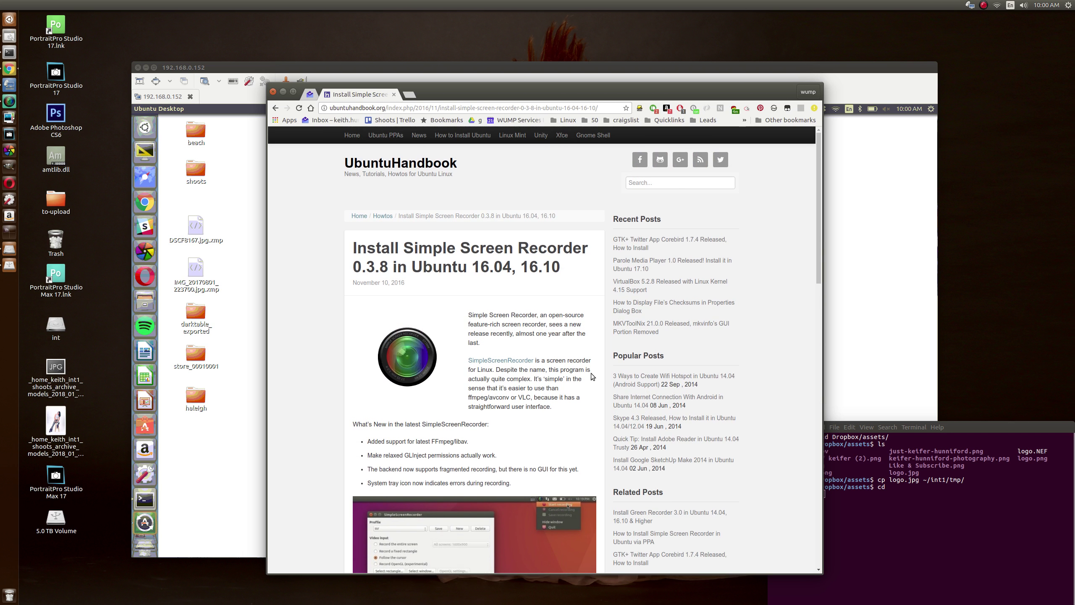
- Google 'install Simple Screen Recorder Ubuntu 16.04' and open the UbuntuHandbook article result
key(ctrl+l)
text(how to install simplescreen)
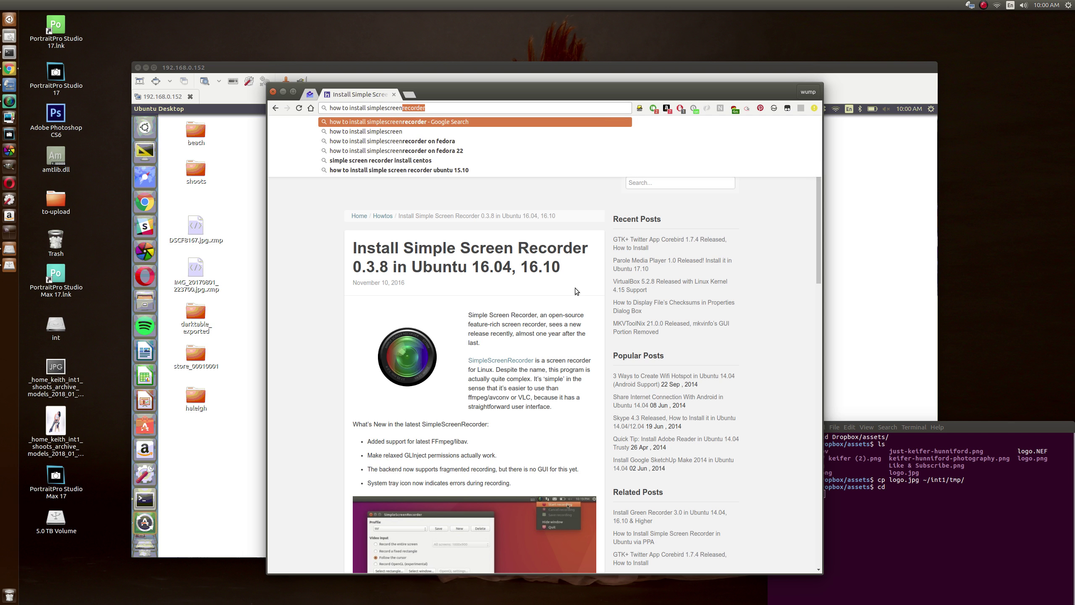
text(recorder n)
text(on)
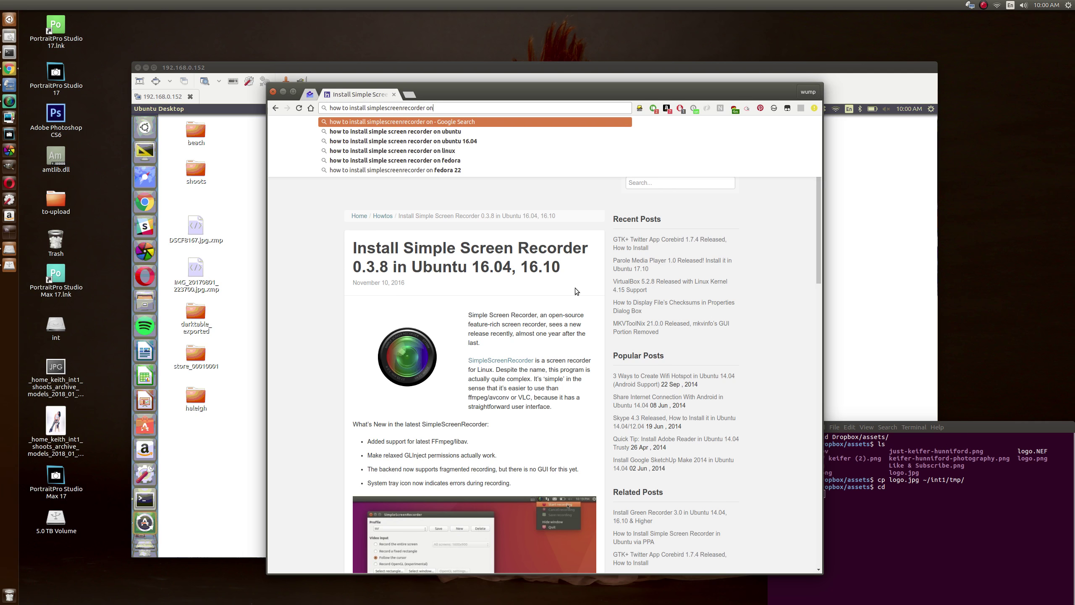
key(Down)
key(Down)
key(Return)
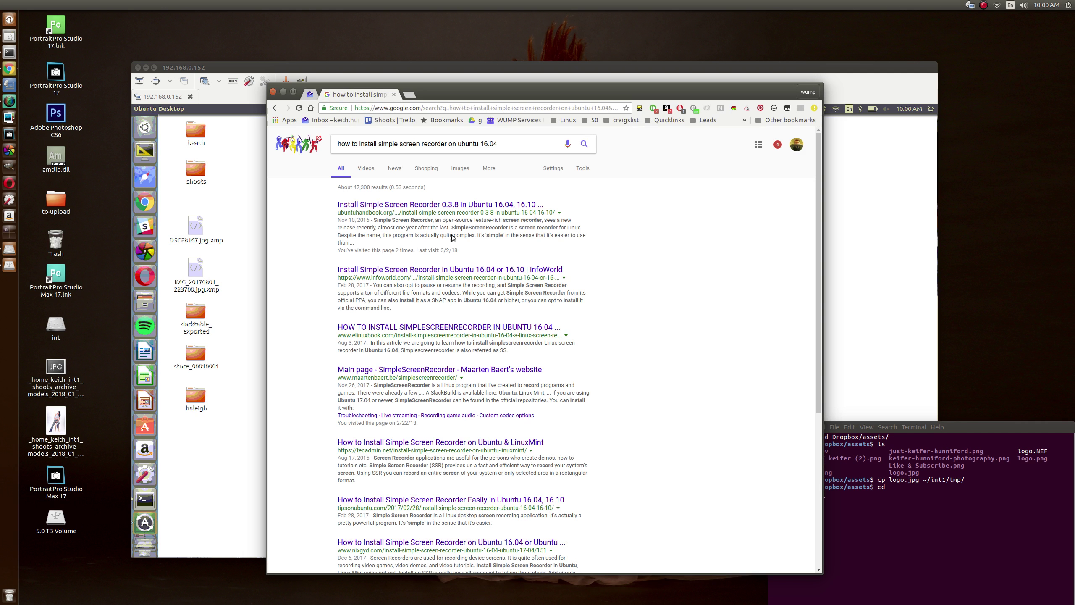
click(437, 205)
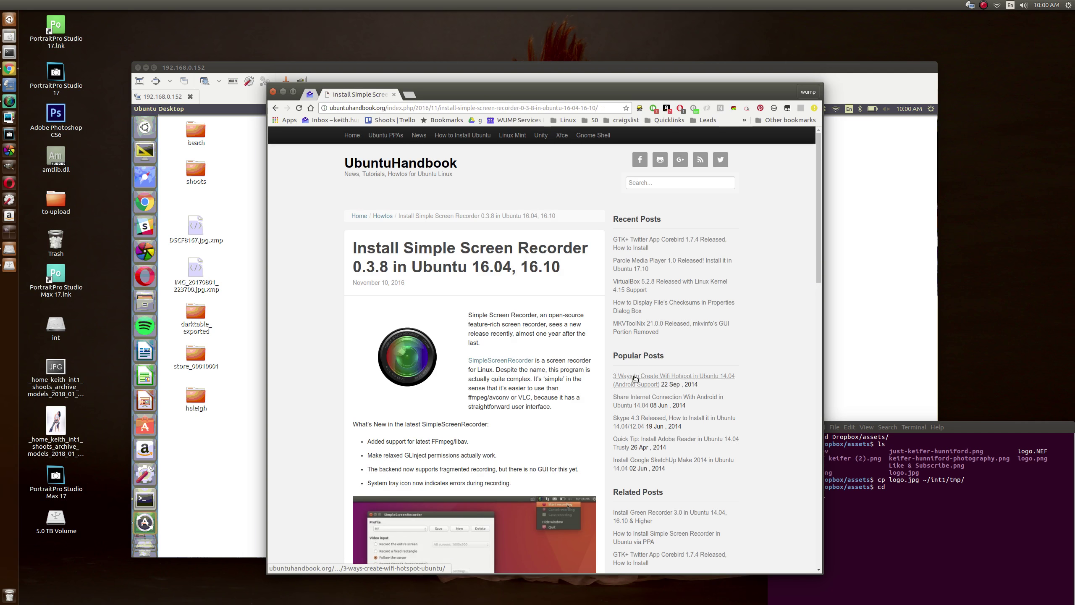
scroll(629, 364, down, 4)
scroll(621, 369, down, 4)
scroll(613, 378, down, 3)
scroll(614, 379, down, 2)
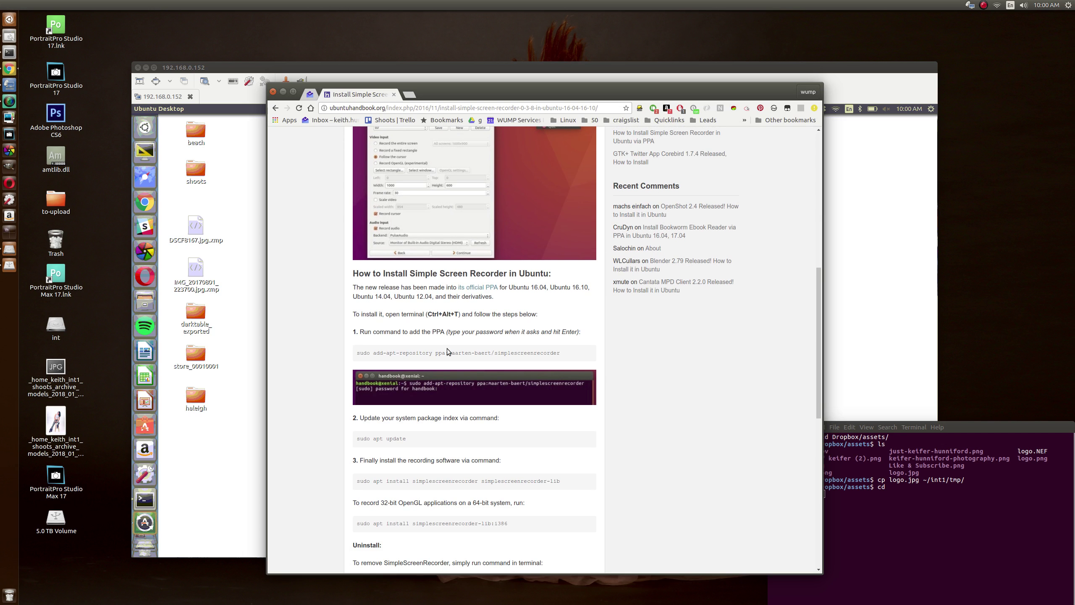
scroll(624, 481, down, 1)
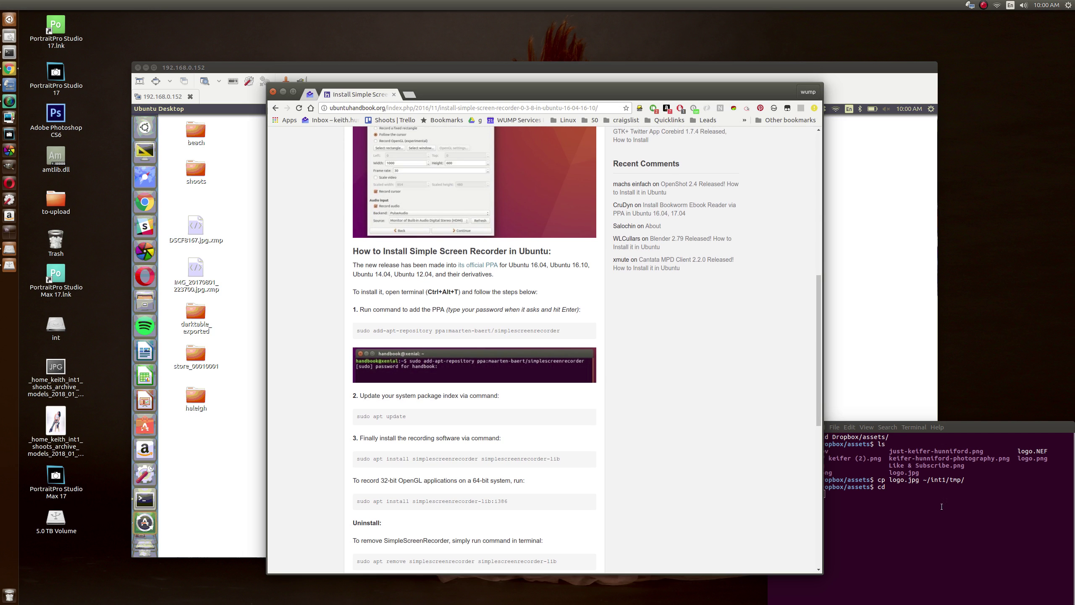
scroll(442, 412, down, 1)
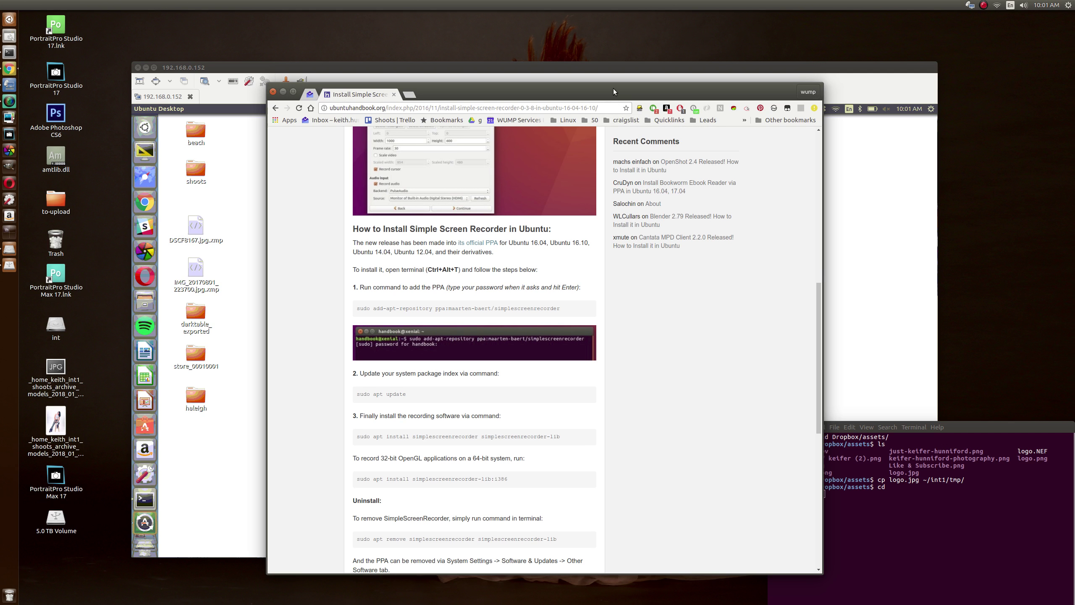
mouse_move(614, 89)
mouse_down()
mouse_move(651, 131)
mouse_move(588, 84)
mouse_up()
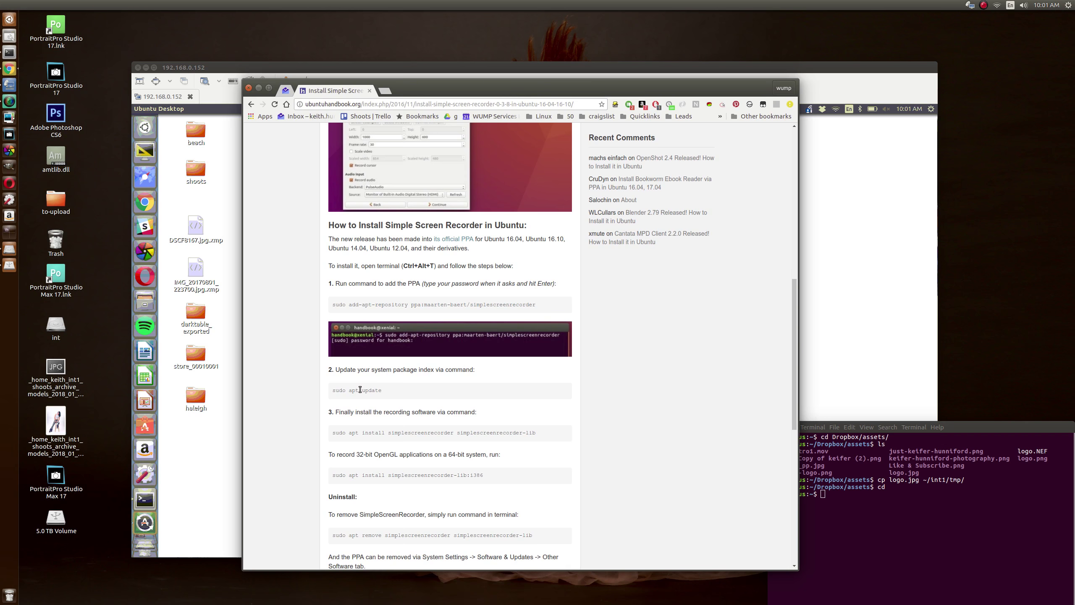
drag(359, 390, 335, 392)
scroll(604, 404, down, 1)
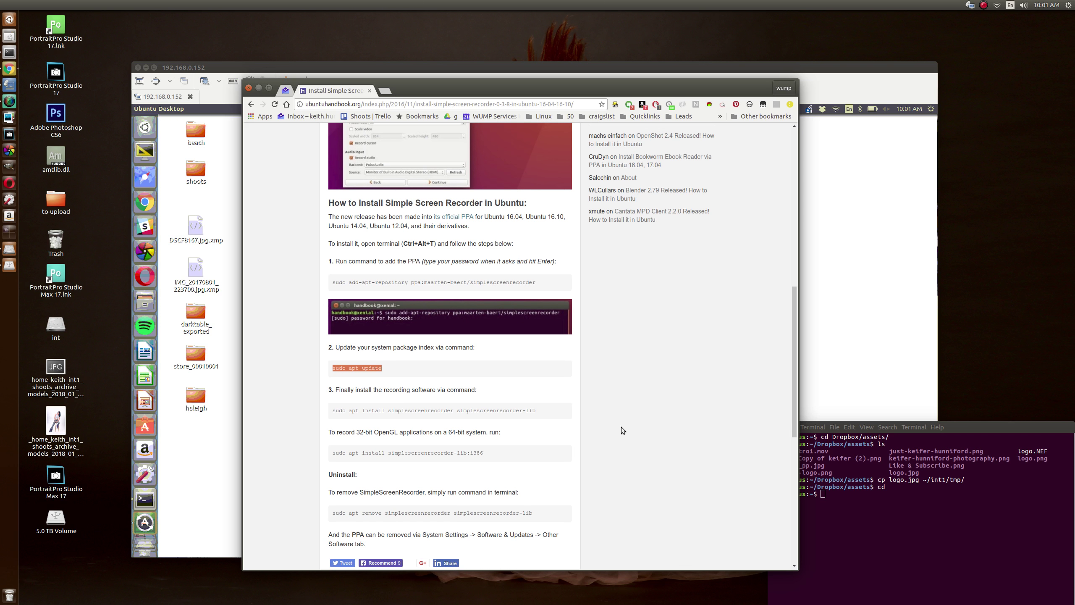
scroll(545, 414, up, 1)
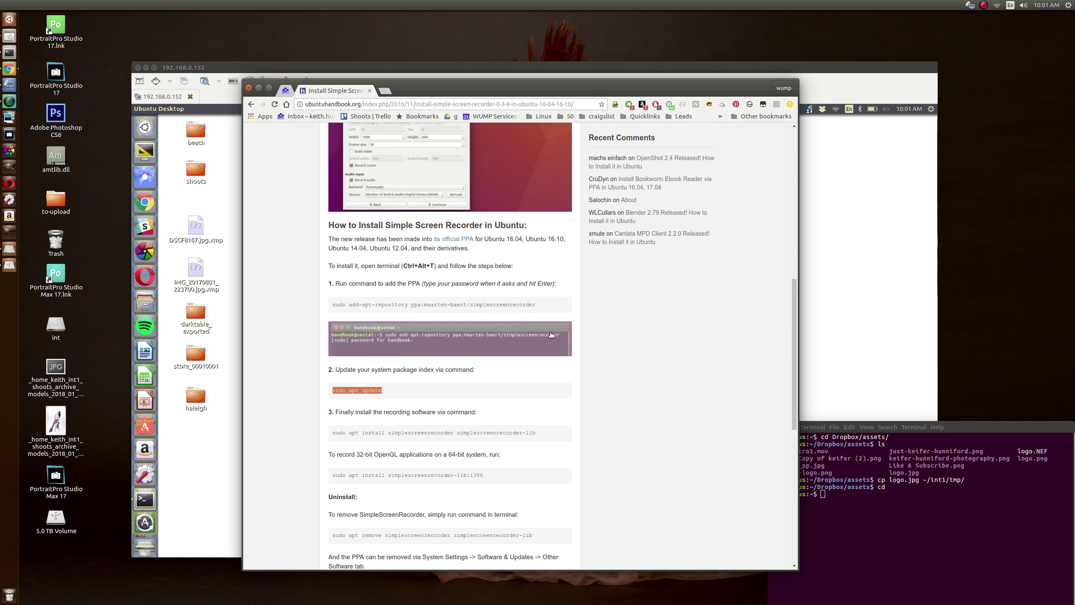
click(553, 304)
drag(538, 304, 332, 305)
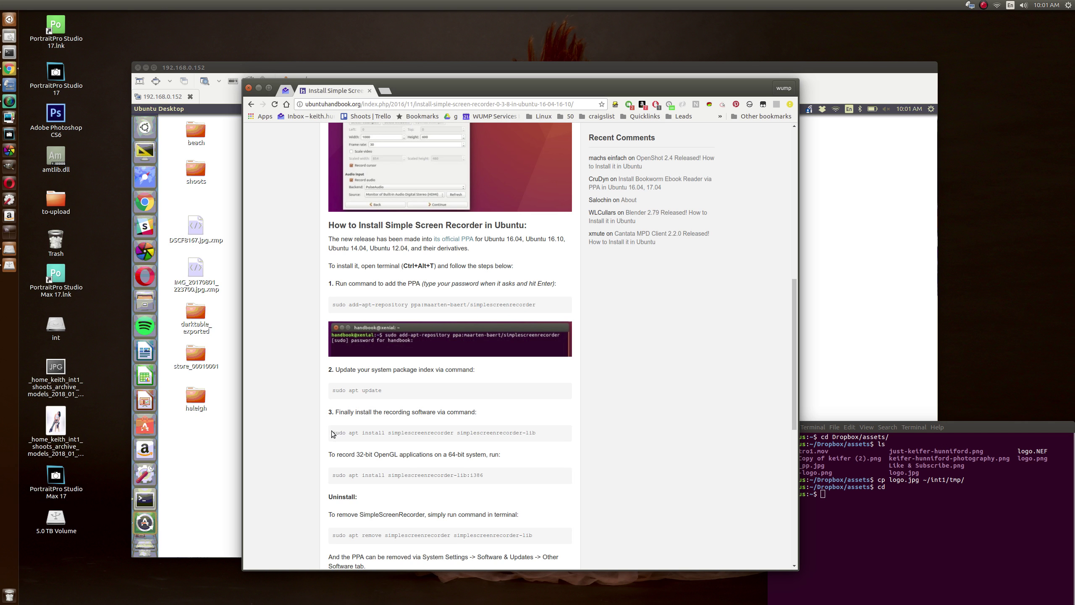
drag(332, 432, 491, 443)
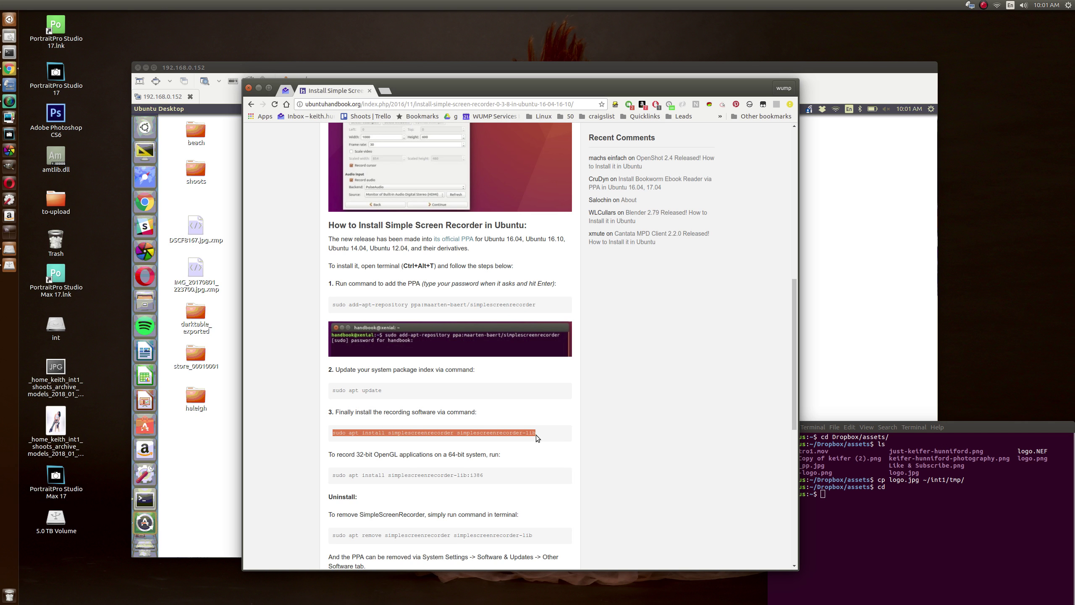
drag(389, 433, 448, 432)
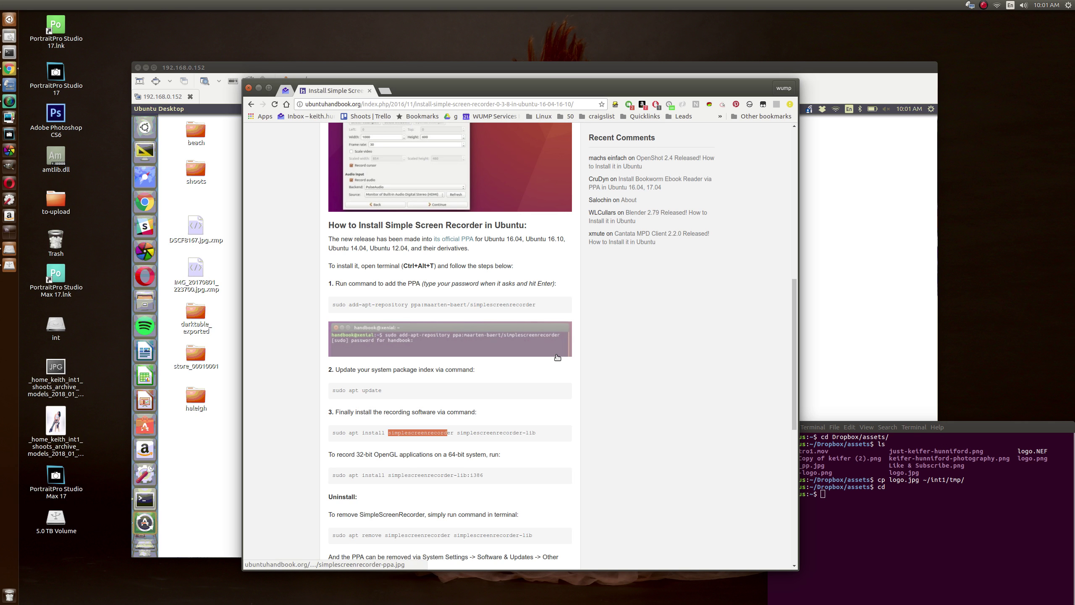
click(677, 382)
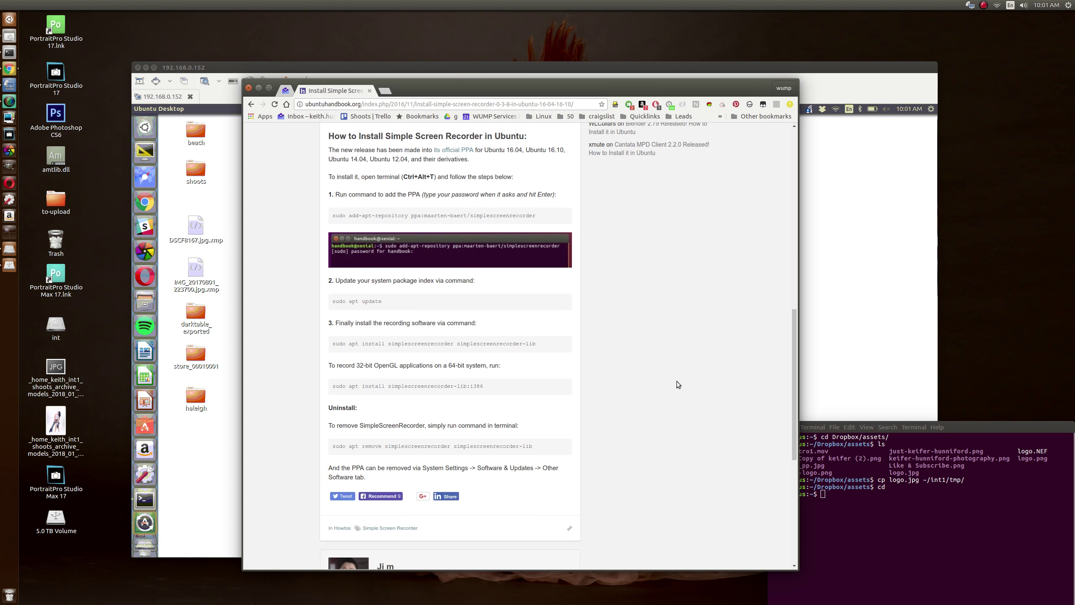
scroll(678, 381, up, 1)
scroll(671, 380, up, 3)
scroll(659, 378, up, 2)
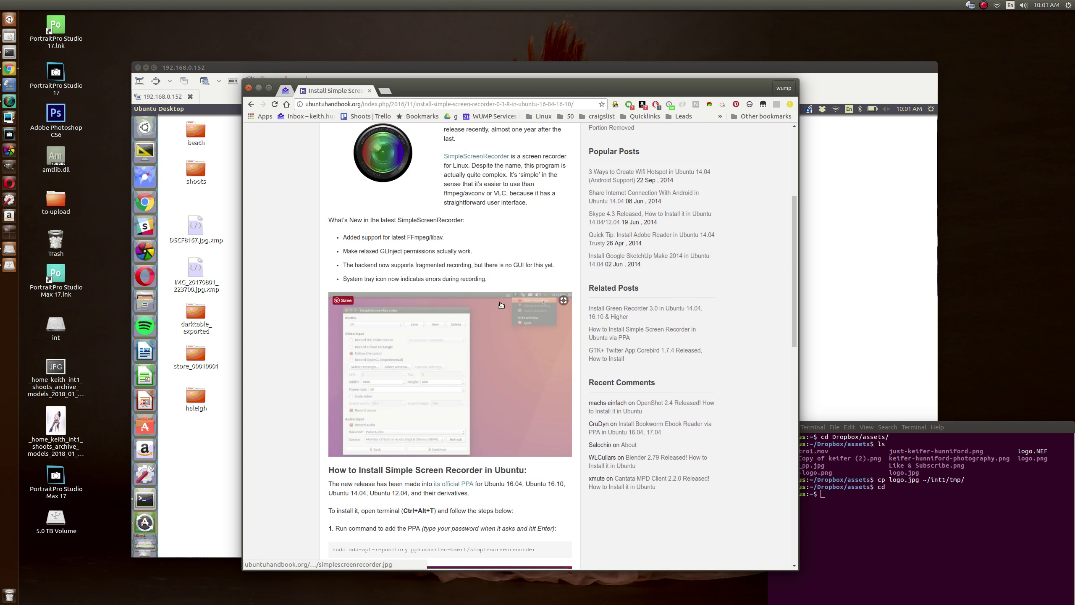
- Move and close the browser window, then nudge the remote desktop window into place
mouse_move(483, 288)
mouse_down()
mouse_move(772, 429)
mouse_move(603, 397)
mouse_up()
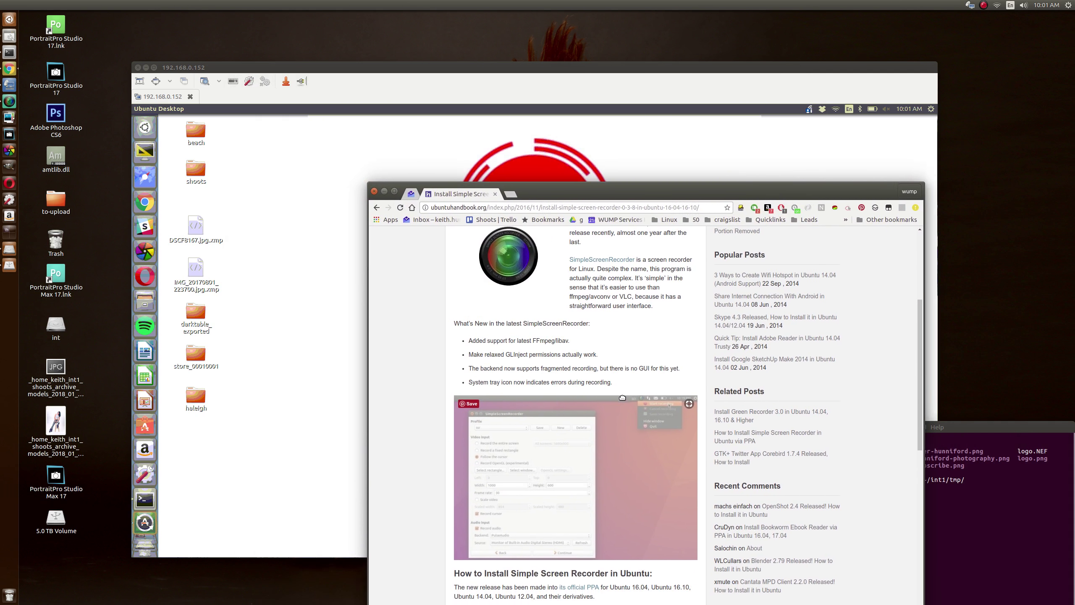
click(380, 198)
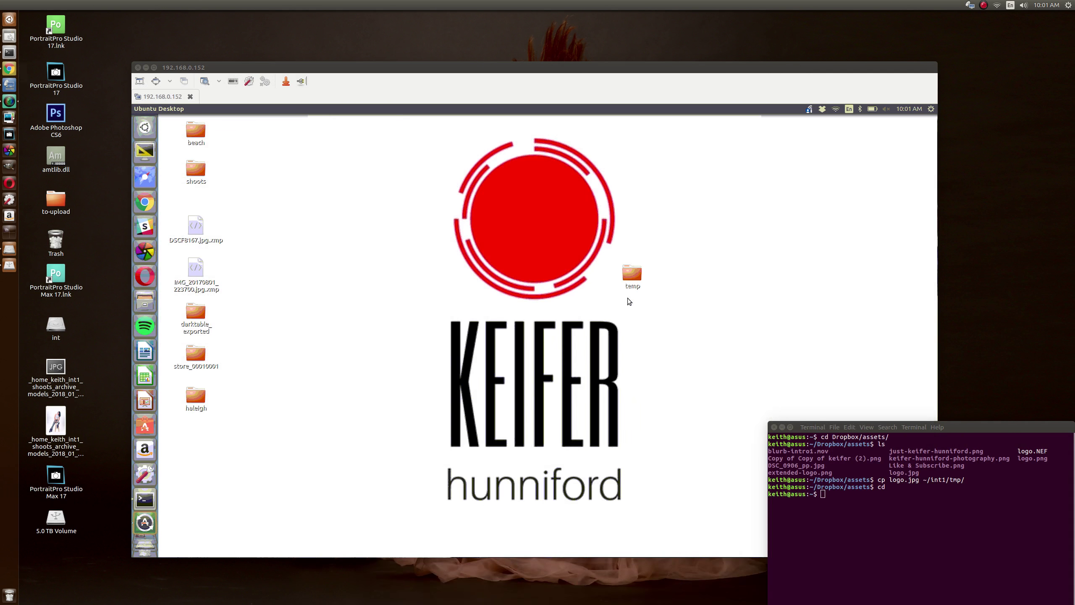
drag(489, 272, 482, 275)
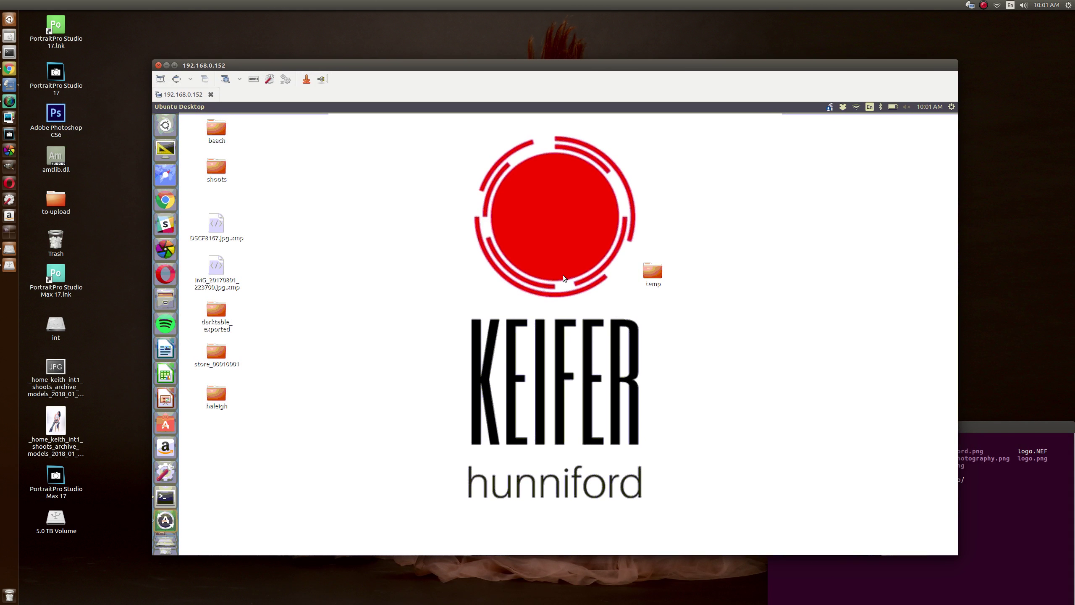
- Launch SimpleScreenRecorder from the Dash and get past its welcome page
key(super)
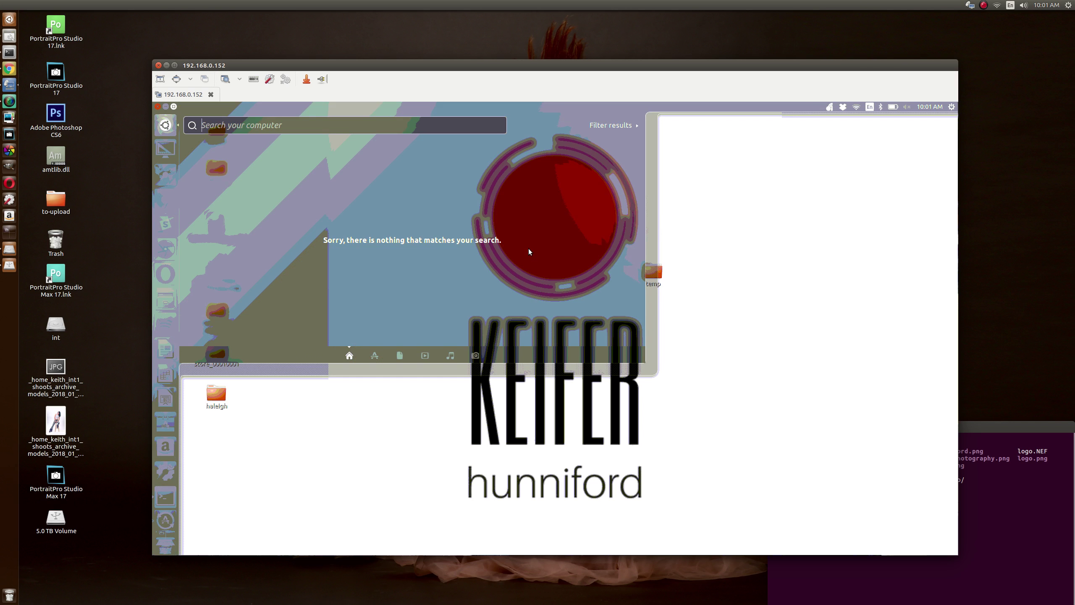
text(s)
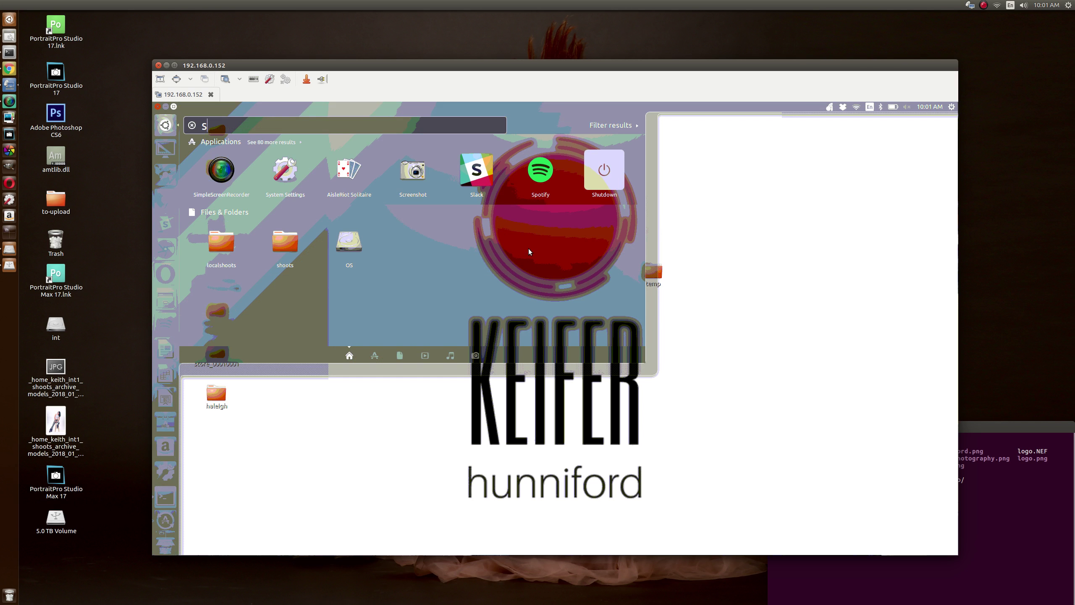
key(Return)
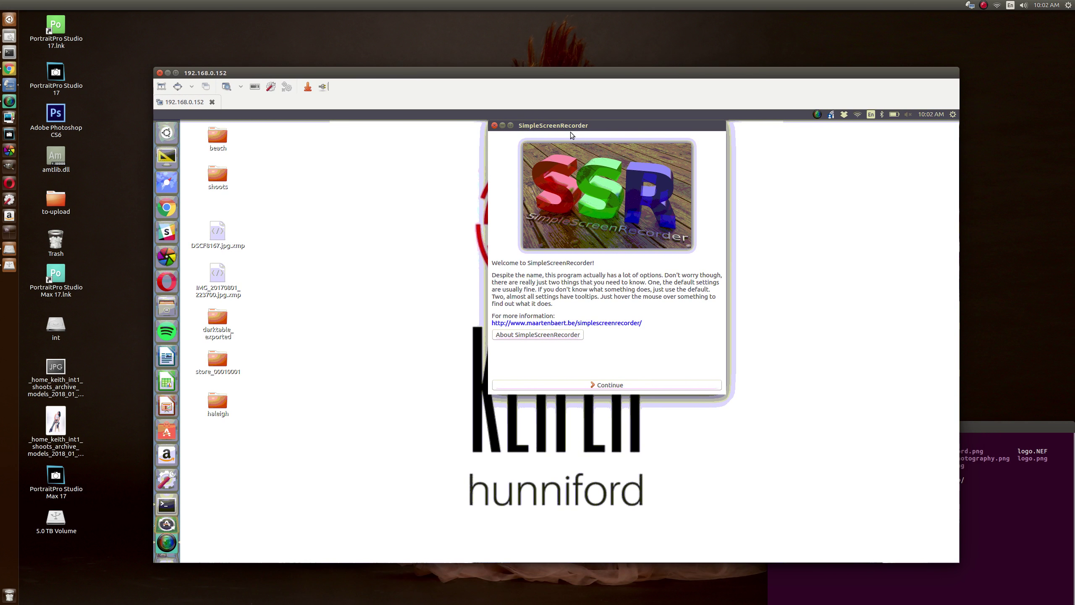
drag(604, 125, 612, 165)
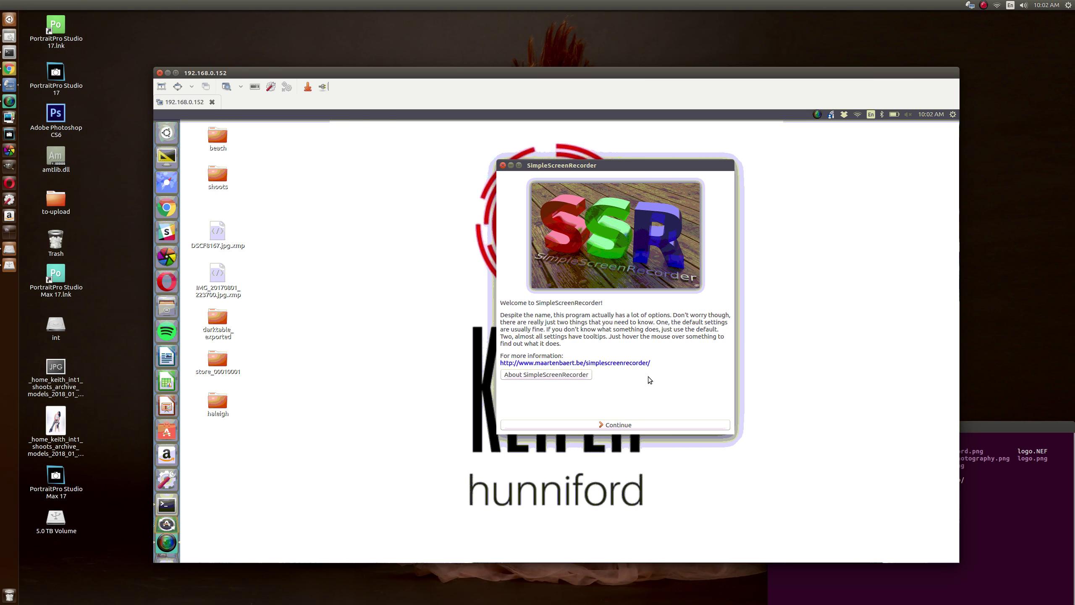
click(628, 426)
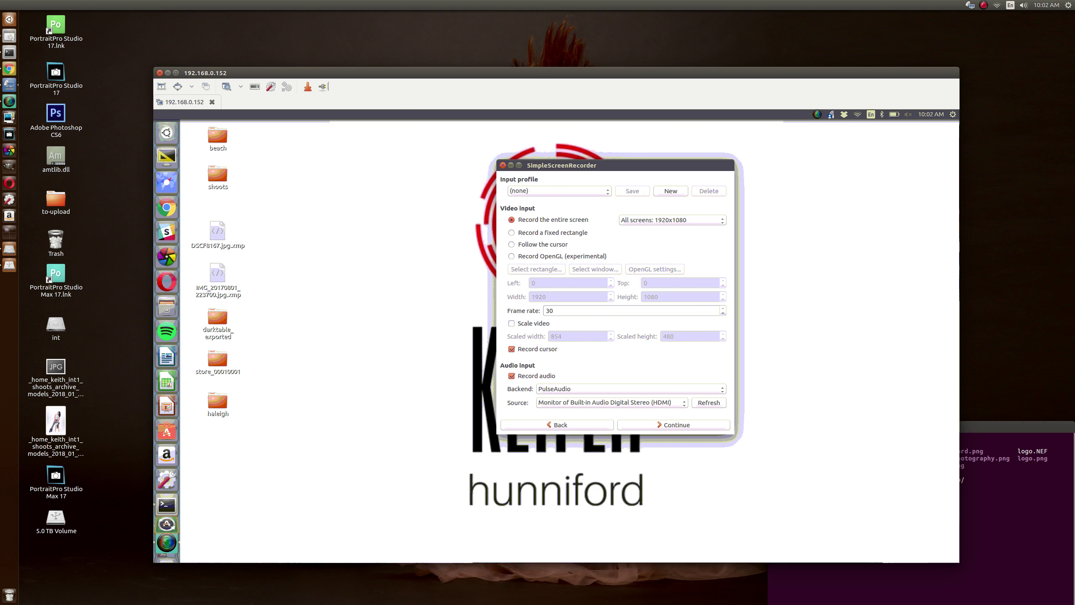
- Keep the input settings at full-screen 1920x1080, 30 fps, with PulseAudio audio
mouse_move(740, 208)
mouse_down()
mouse_move(679, 207)
mouse_move(756, 208)
mouse_up()
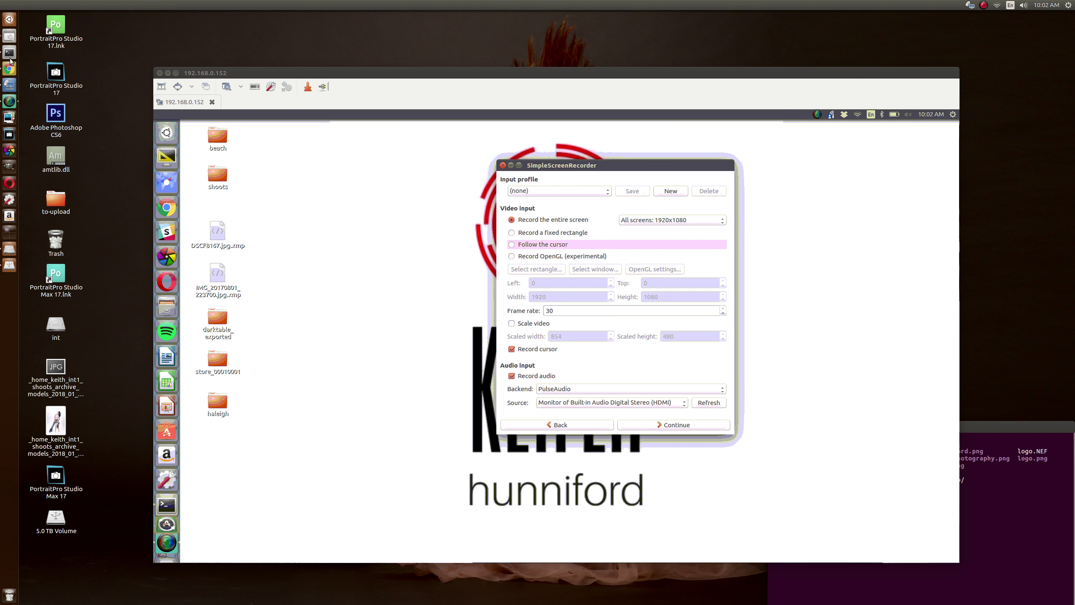
- Open Displays settings from the Dash, check the 2560x1440 monitor, then close it
click(11, 21)
text(dis)
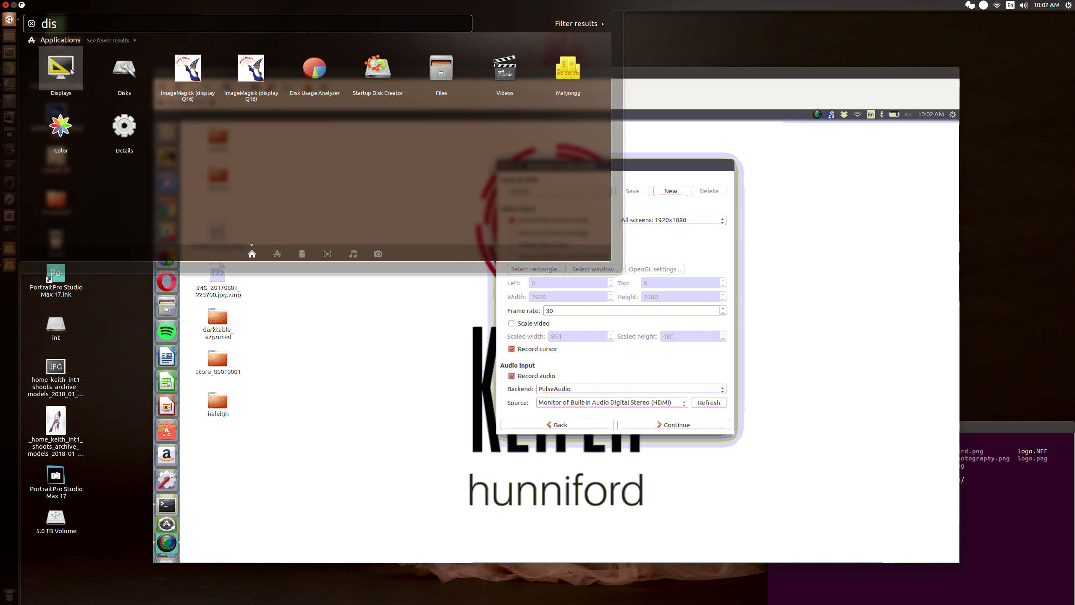
key(Return)
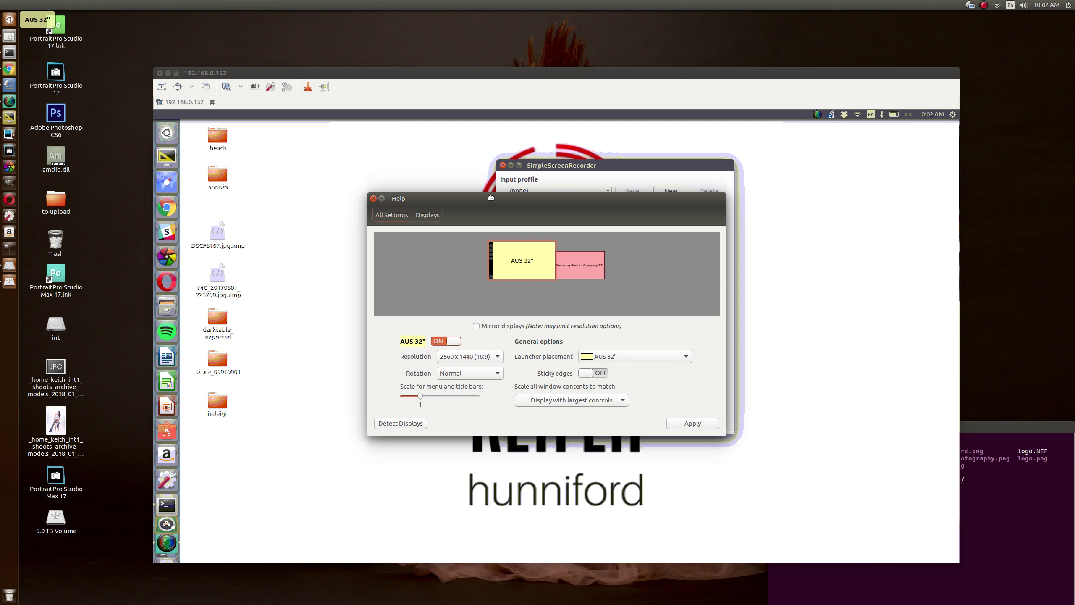
drag(494, 211, 453, 252)
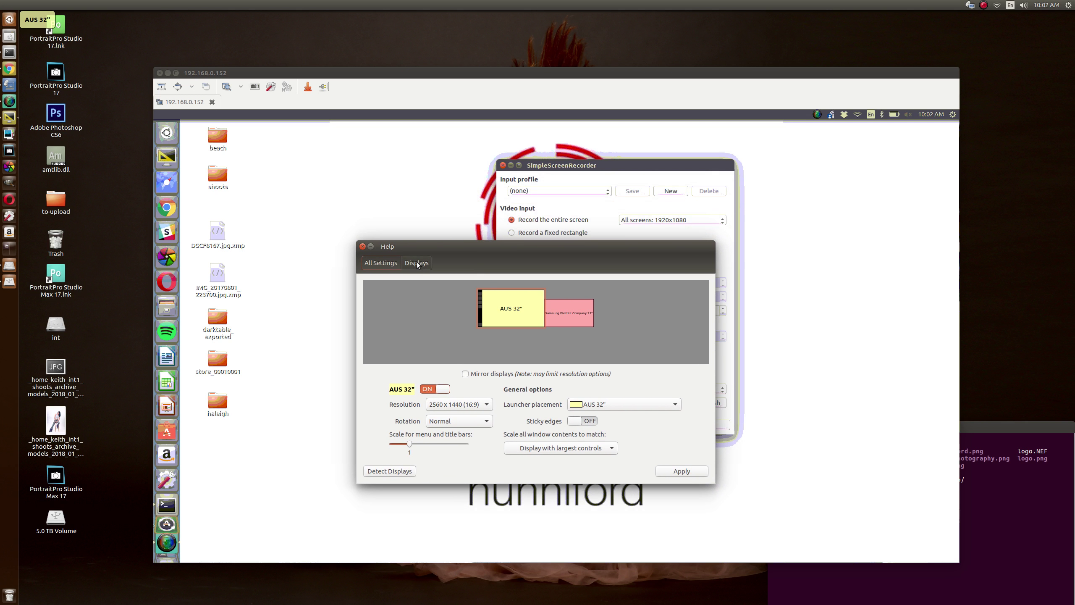
click(363, 247)
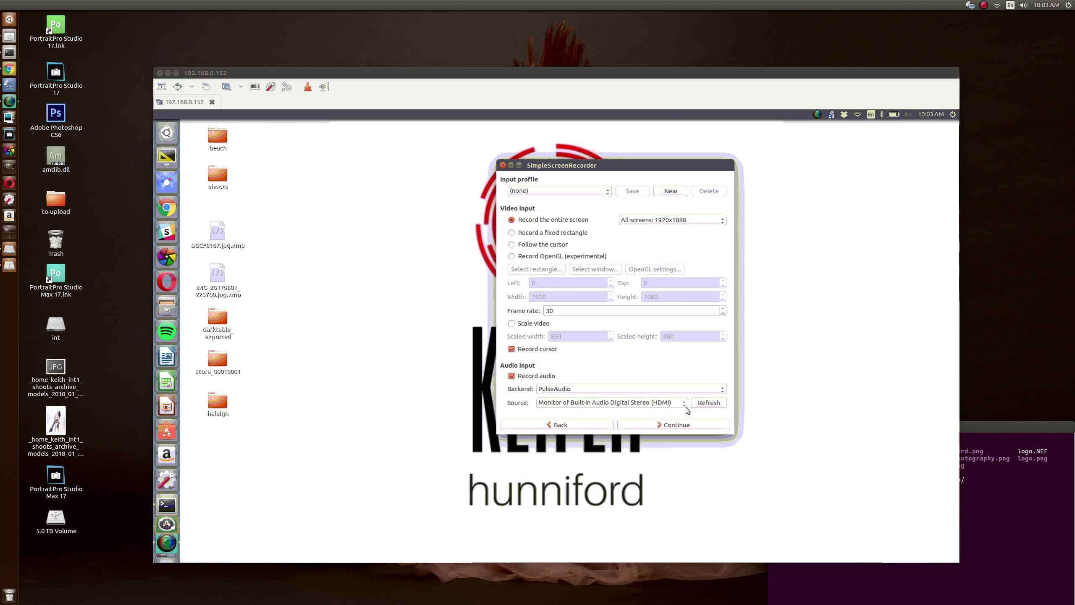
- Set the audio source to Built-in Audio Analog Stereo
click(670, 406)
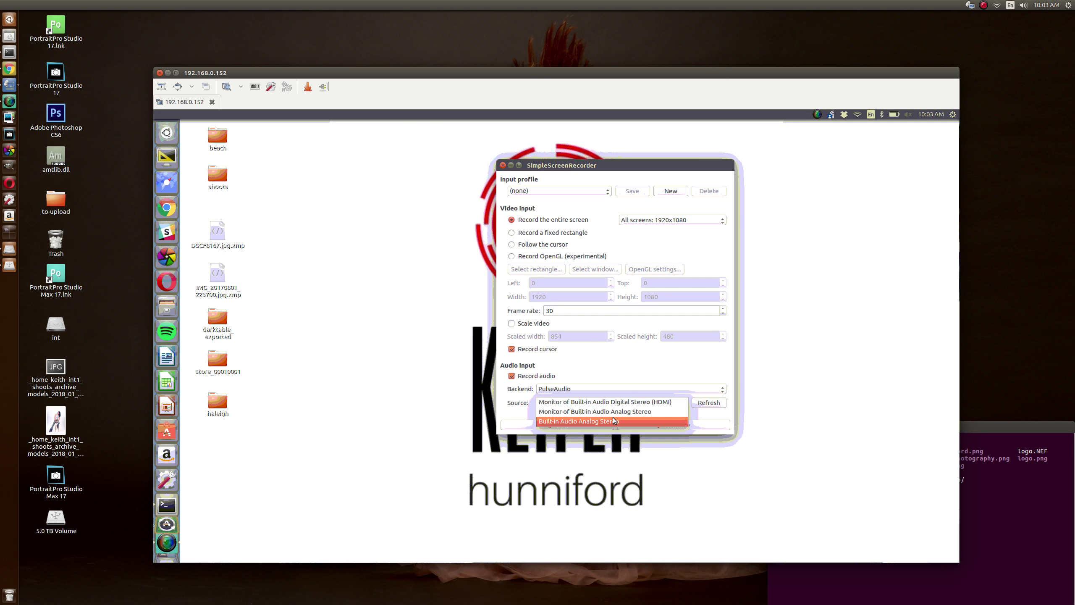
click(629, 419)
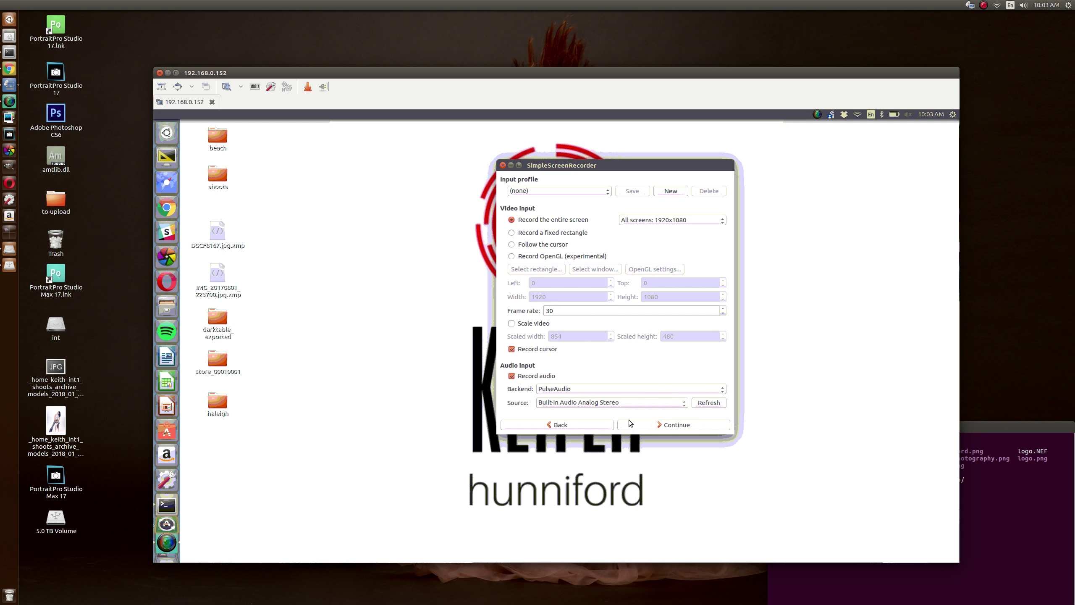
- On the output settings, select the folder and file name in the Save as path for replacement
click(673, 425)
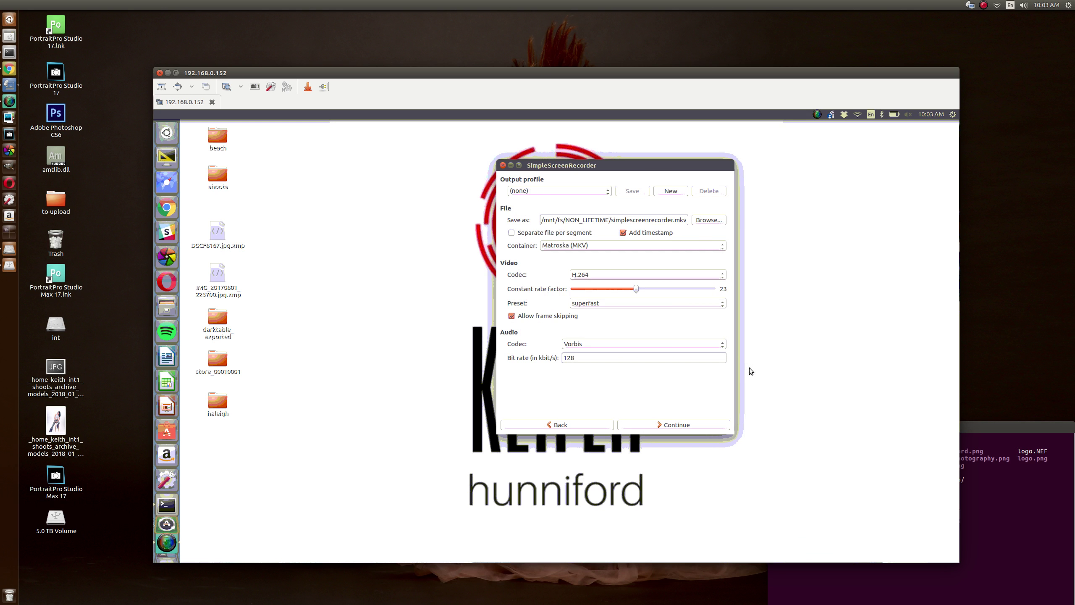
click(616, 221)
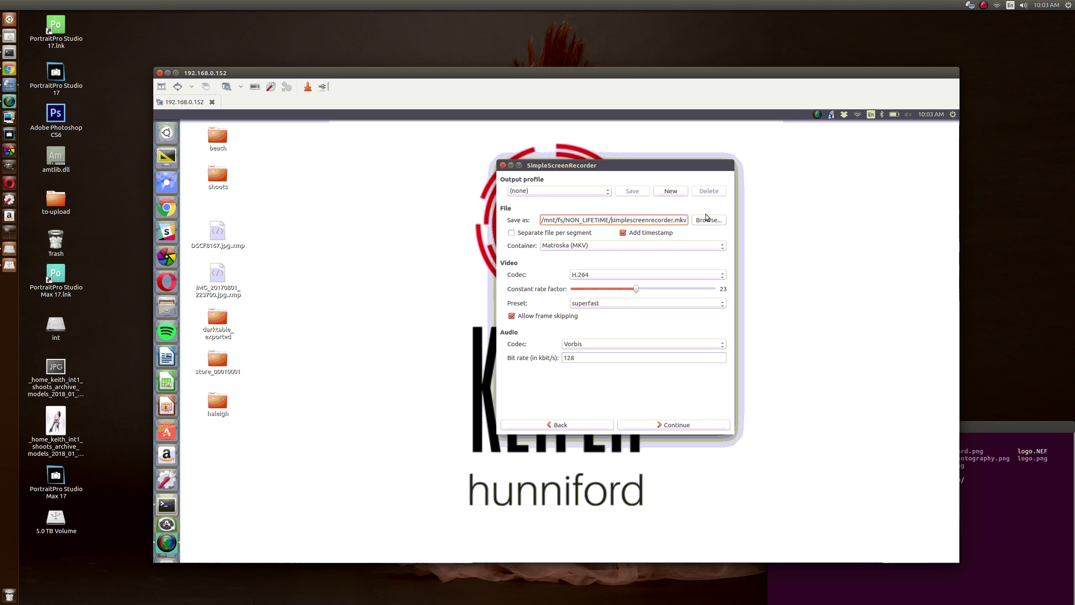
key(shift+ctrl+Right)
key(shift+ctrl+Right)
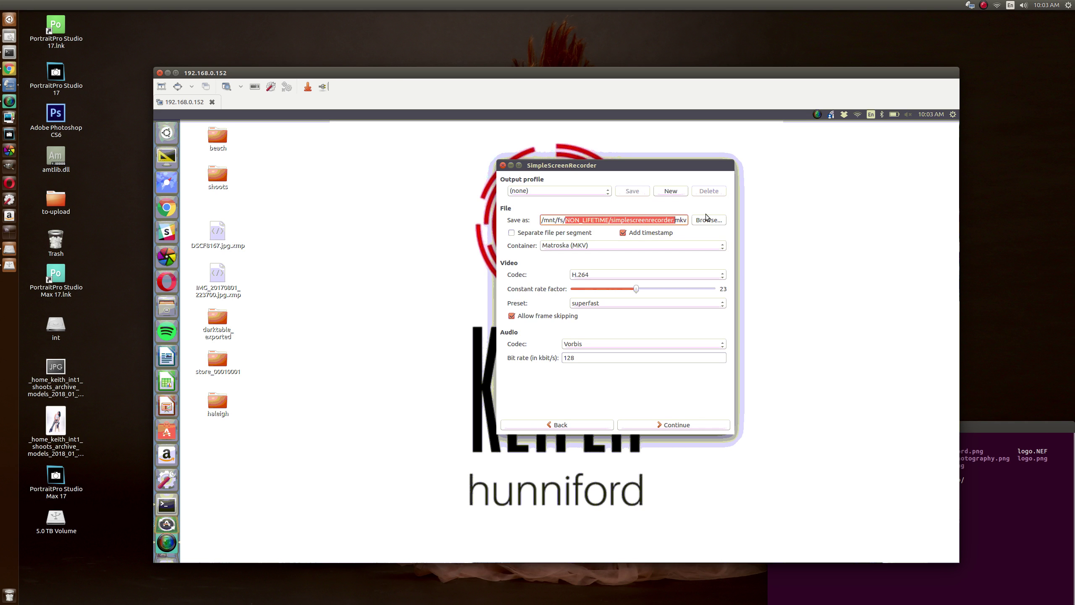
text(tmp)
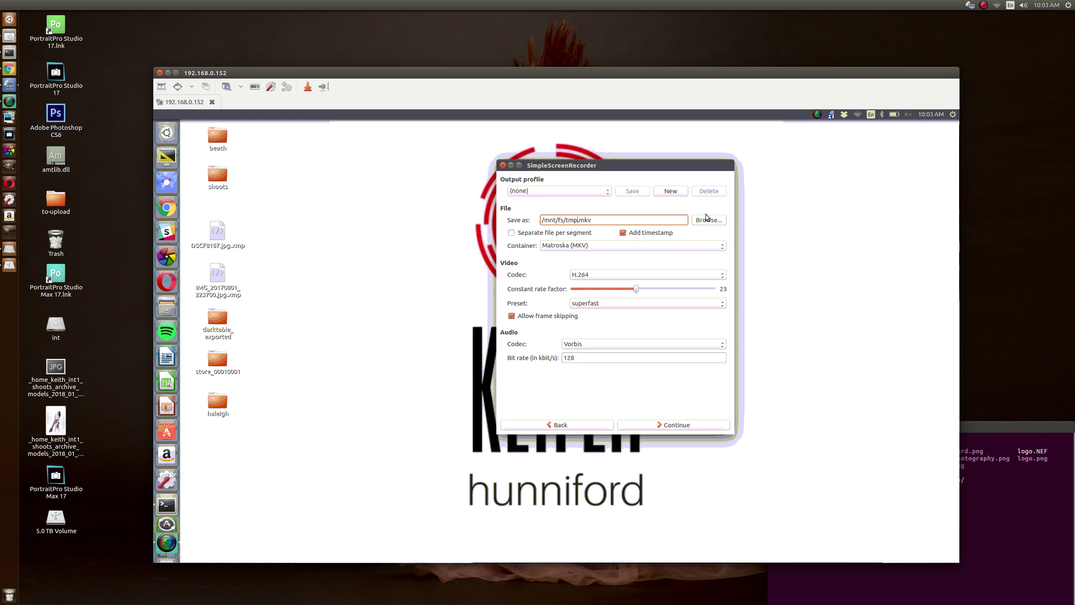
text(/)
text(newvideo)
- Go to the recording page, start the live preview, and open a terminal
click(679, 425)
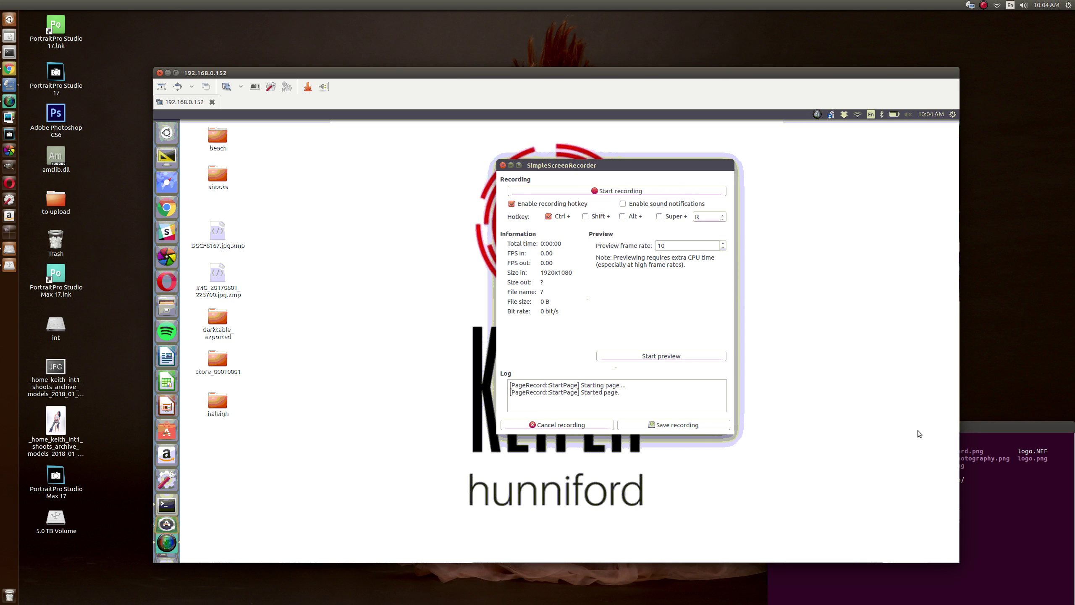
click(677, 357)
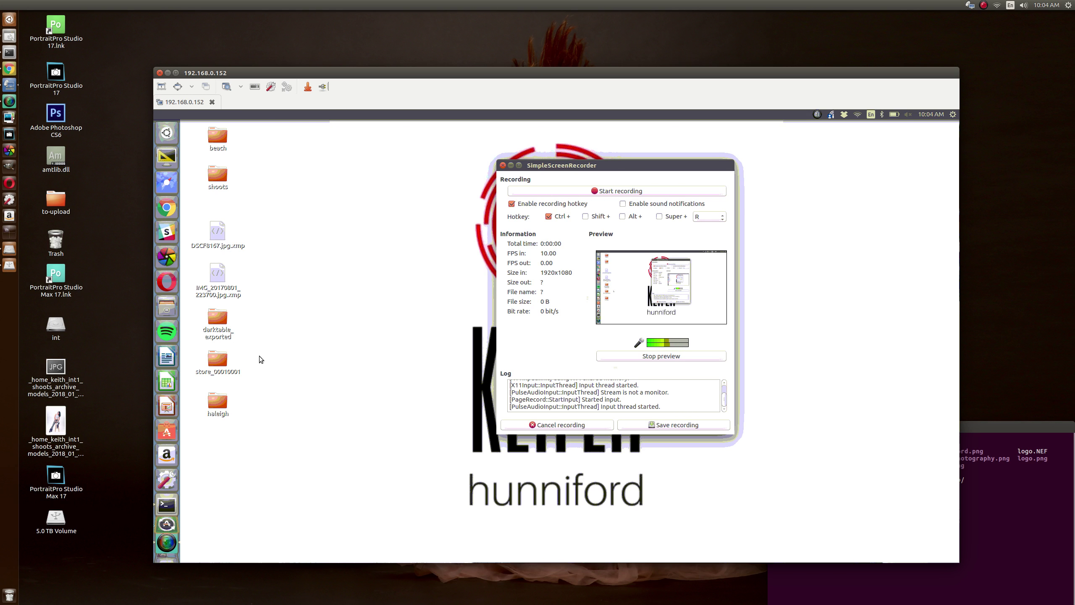
click(167, 505)
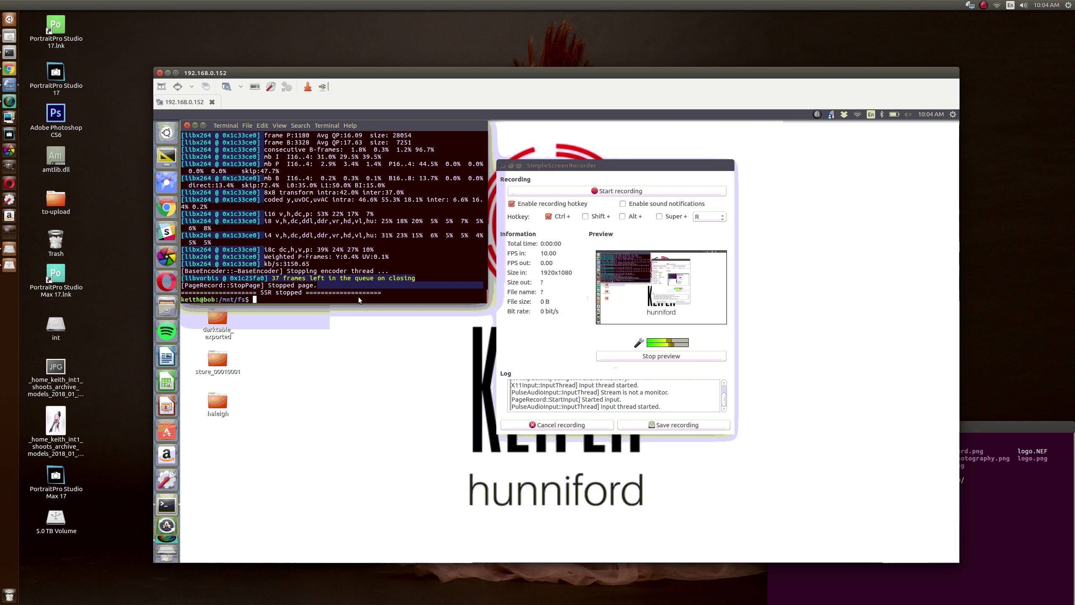
- Clear the terminal, move it lower right, and bring the recorder window to front
key(ctrl+l)
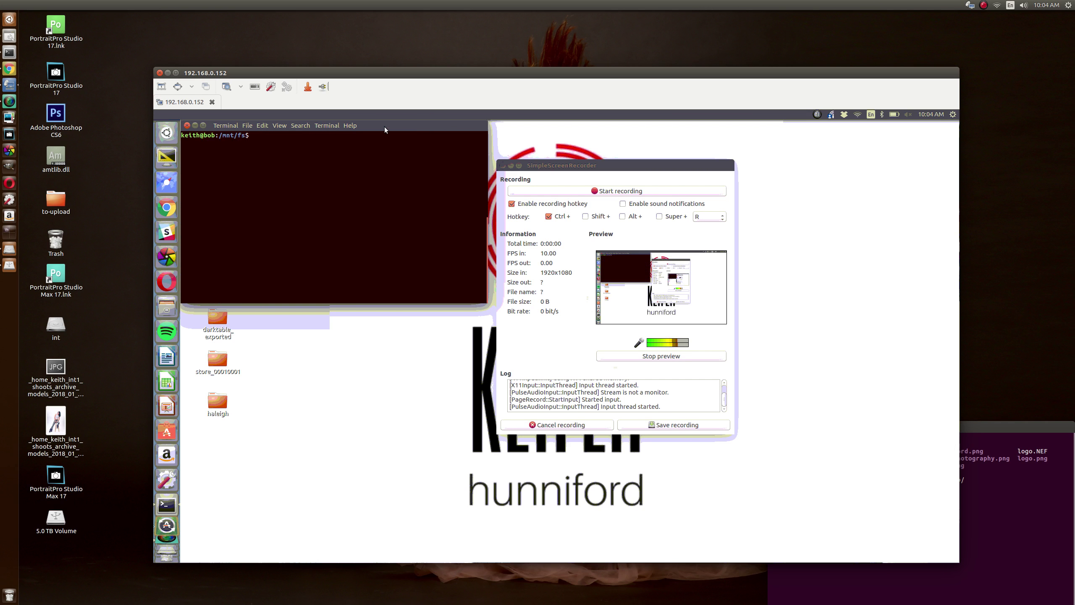
drag(377, 125, 404, 172)
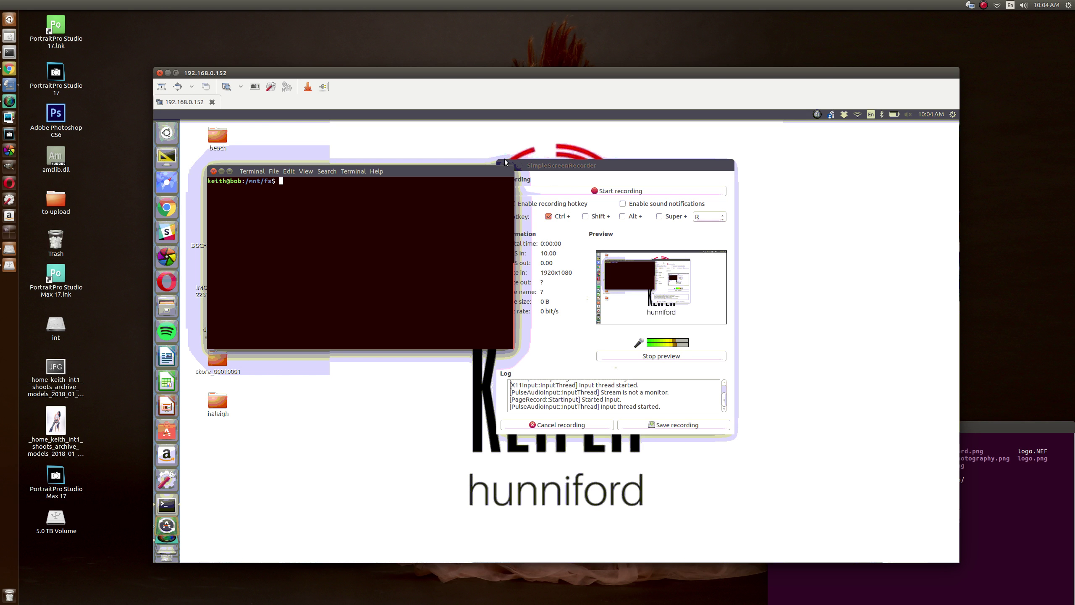
click(641, 167)
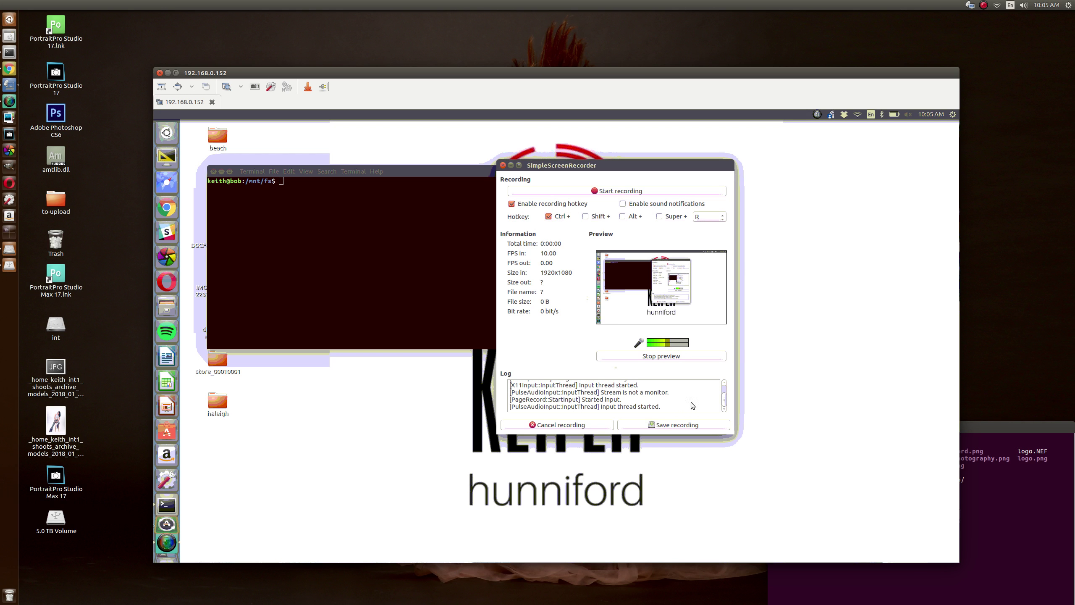
- Start recording, then in the terminal enter tmp, list files, and run 'nautilus .'
click(628, 192)
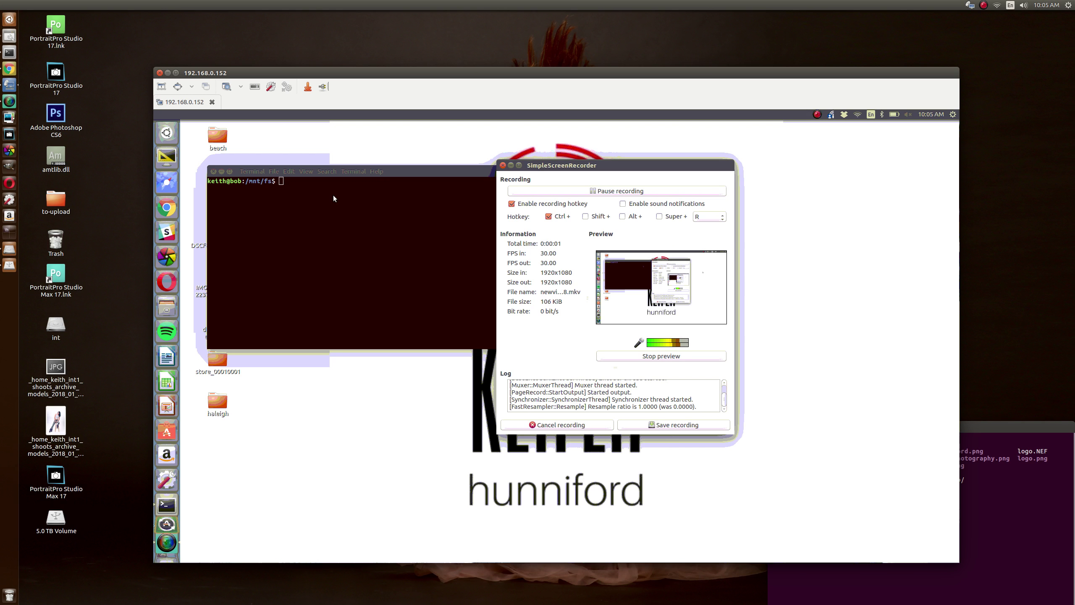
click(1002, 486)
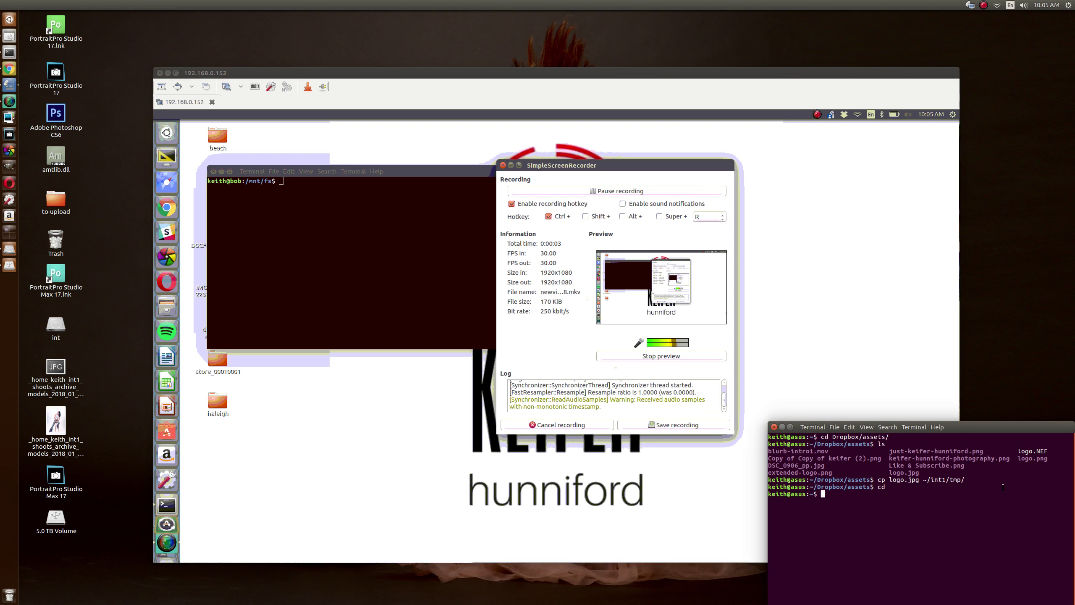
text(cd)
key(Return)
text(cd int1/)
text(tmp/)
key(Return)
text(ls -l)
key(Return)
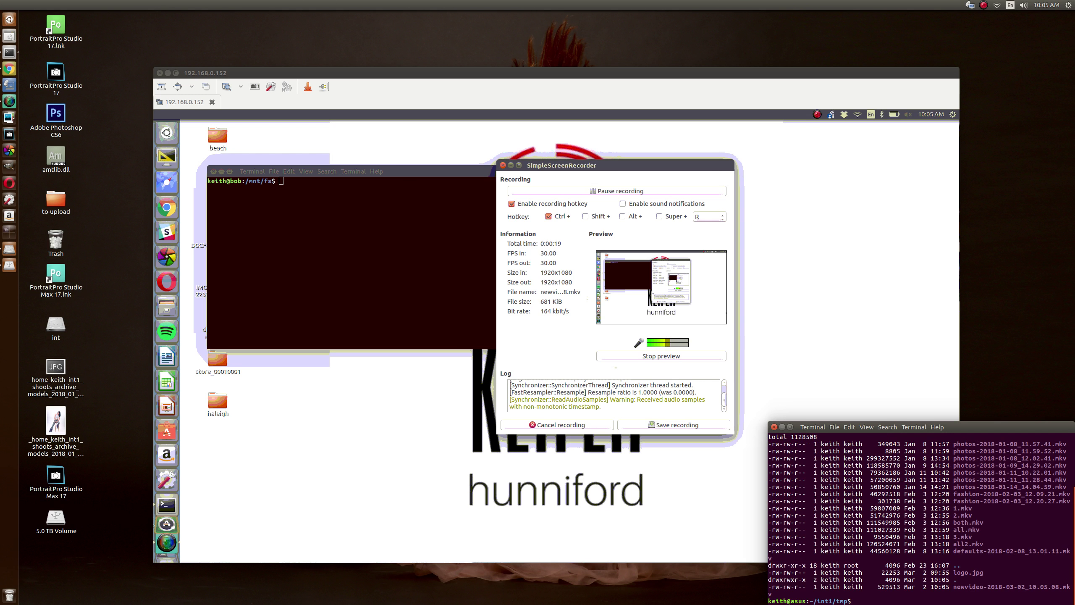
text(naut)
text(ilus .)
key(Return)
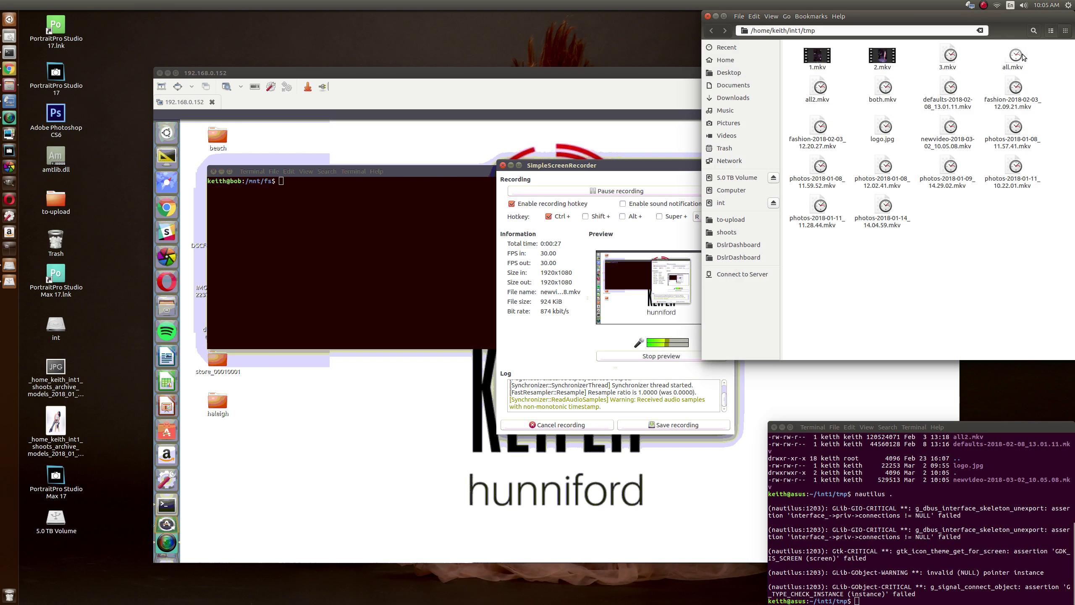
- Show Nautilus as a list sorted by Modified and select newvideo-2018-03-02_10.05.08.mkv
click(1052, 32)
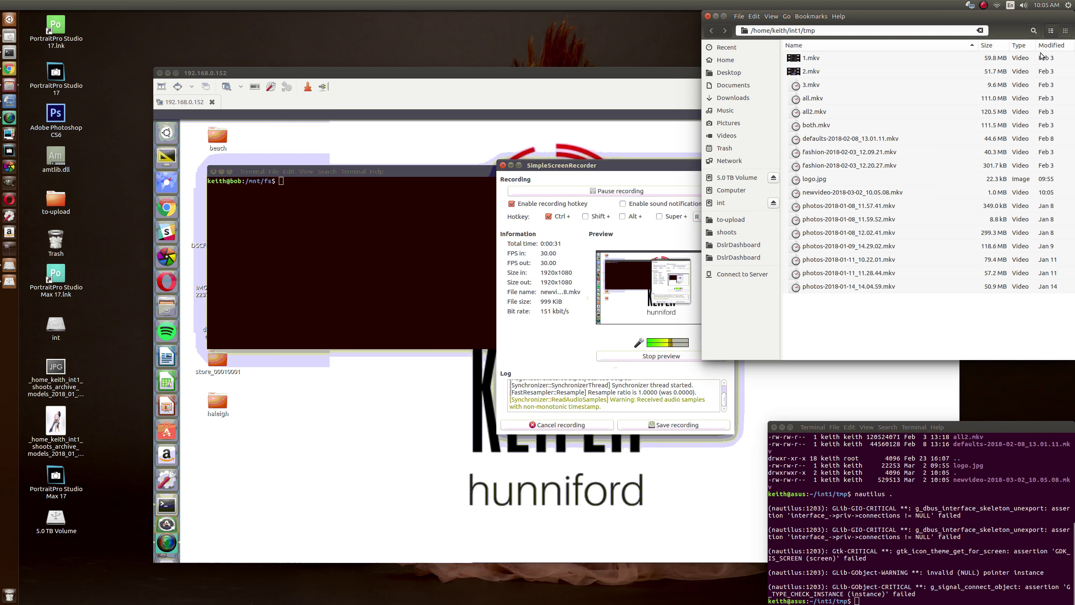
click(1052, 46)
click(849, 58)
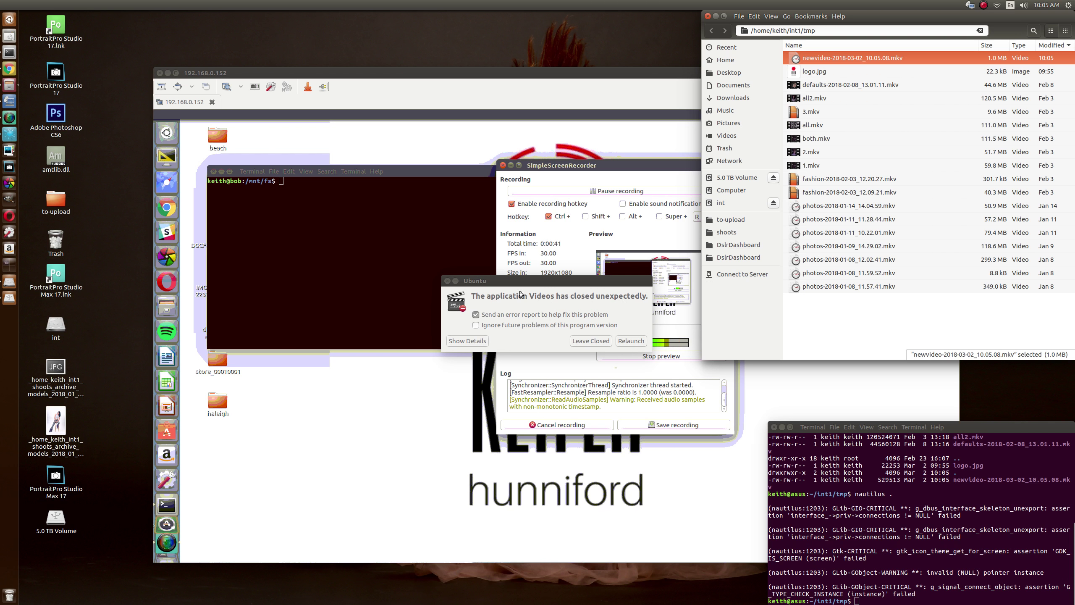
- Move the crash report dialog aside, expand its details, then dismiss it
drag(518, 280, 508, 292)
click(462, 352)
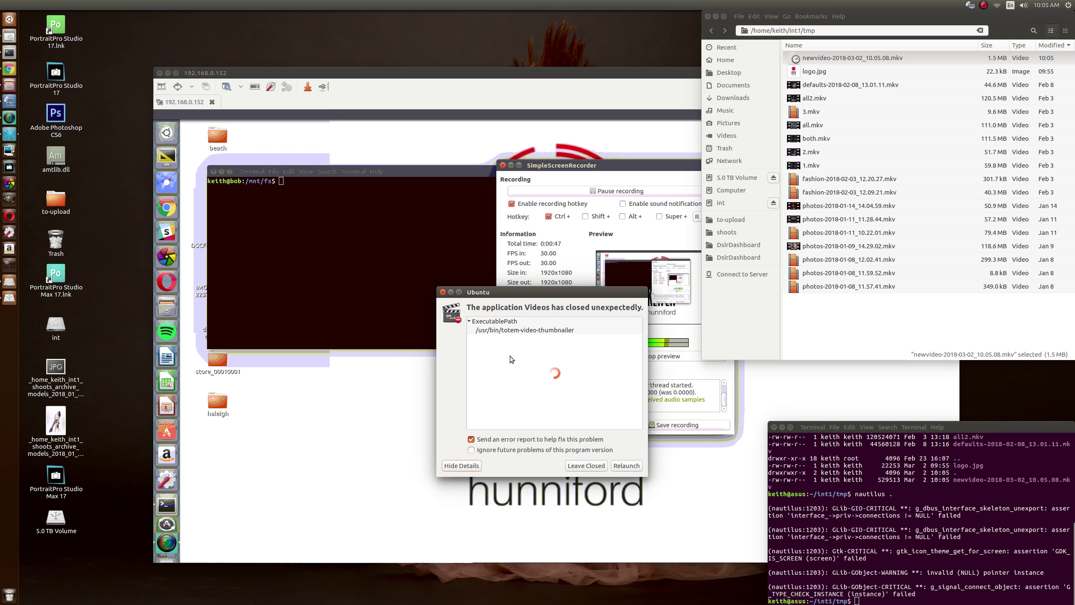
click(444, 293)
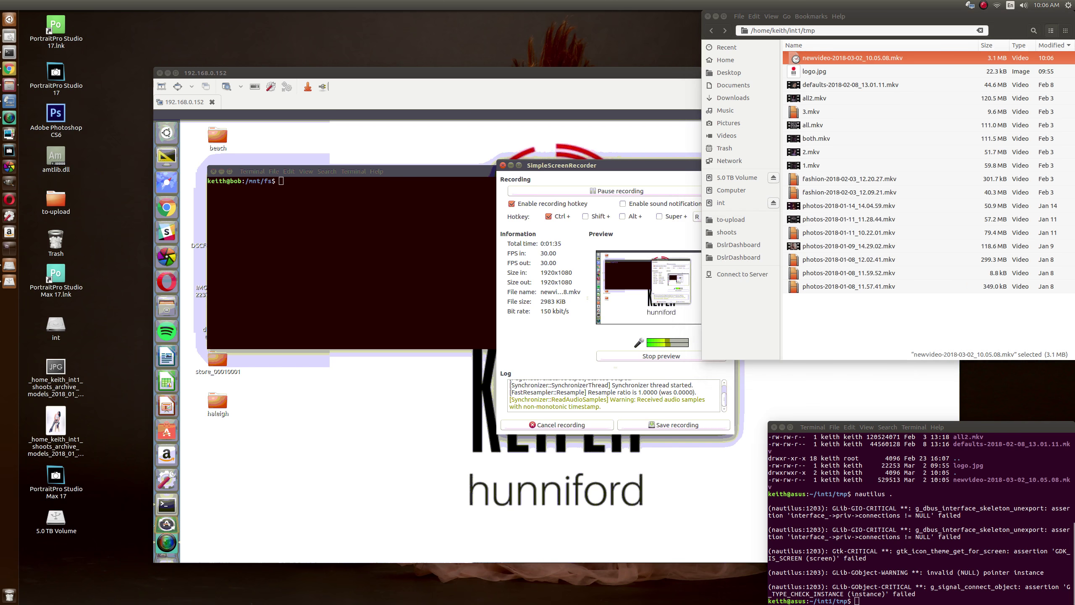
drag(916, 252, 287, 205)
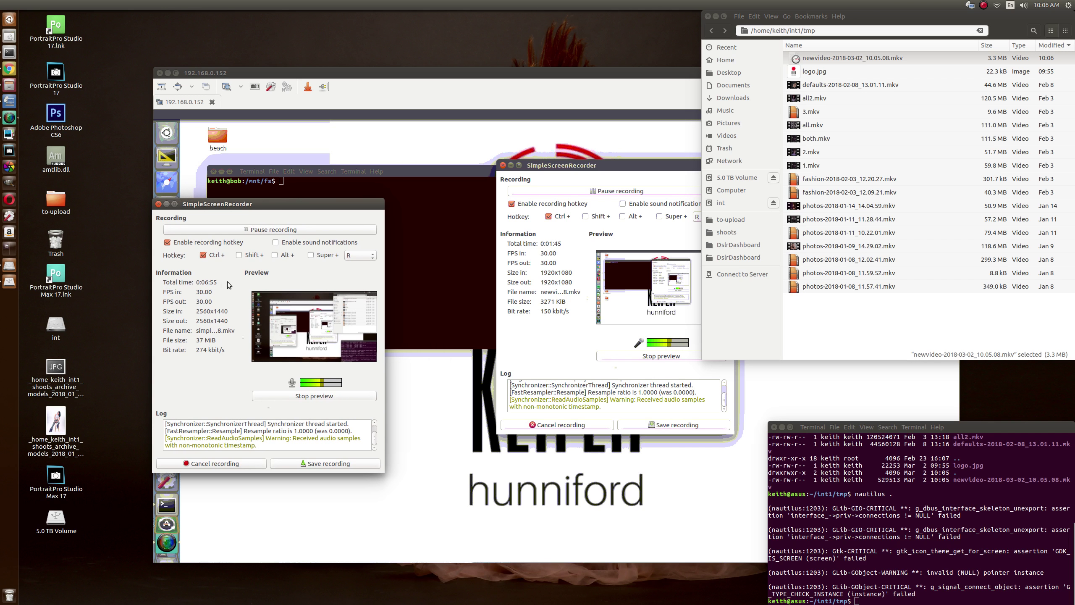
drag(253, 204, 1074, 243)
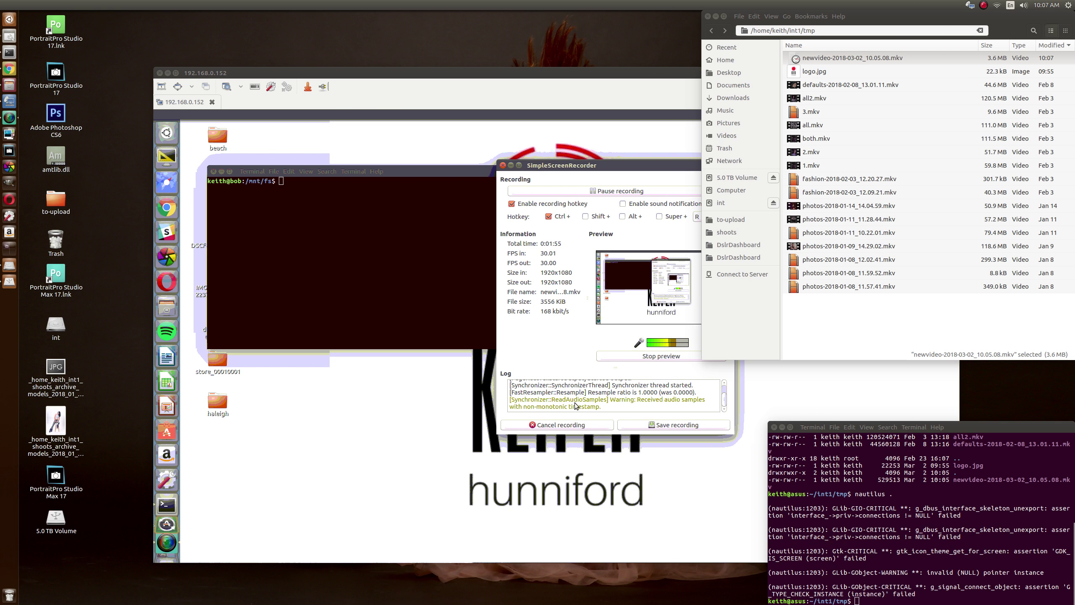
- Save the recording, then open newvideo-2018-03-02_10.05.08.mkv in Videos from the name-sorted folder
click(676, 424)
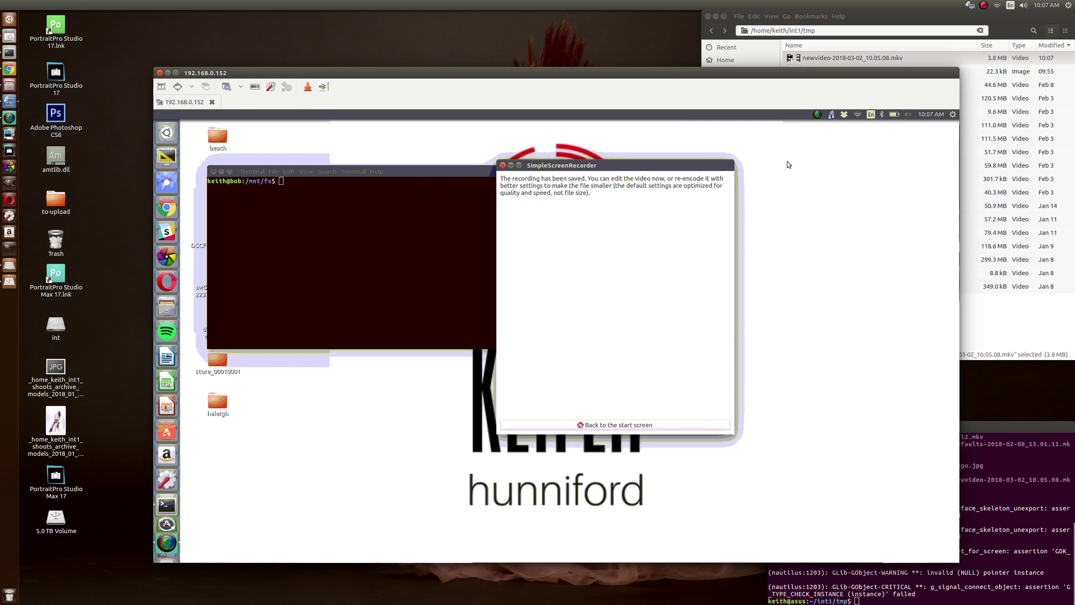
click(891, 45)
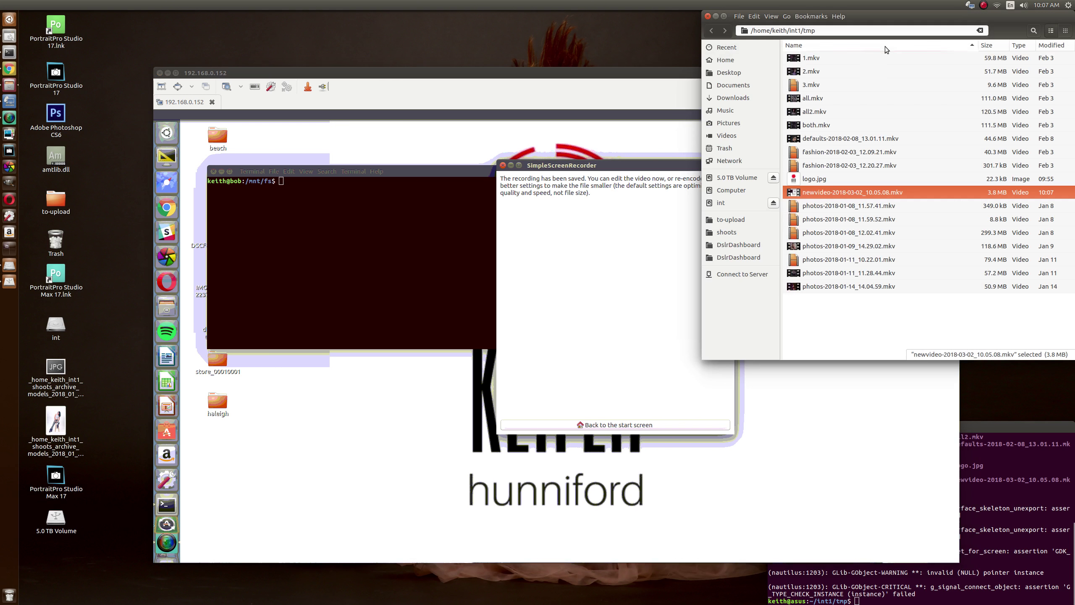
double_click(827, 192)
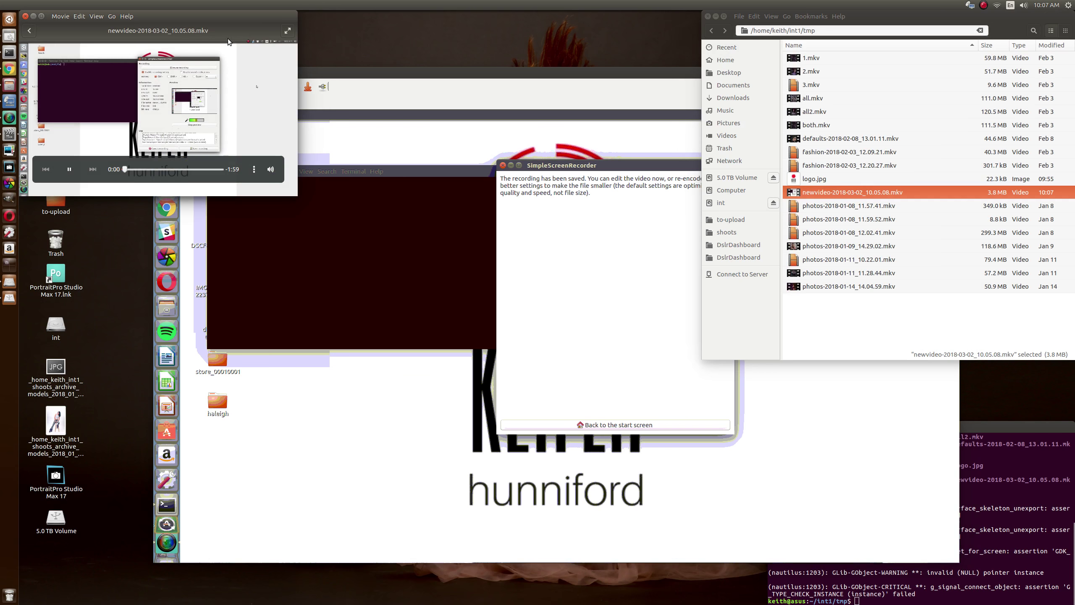
- Play the recording fullscreen, check the sound settings, then restore the player to a small window
drag(226, 34, 474, 167)
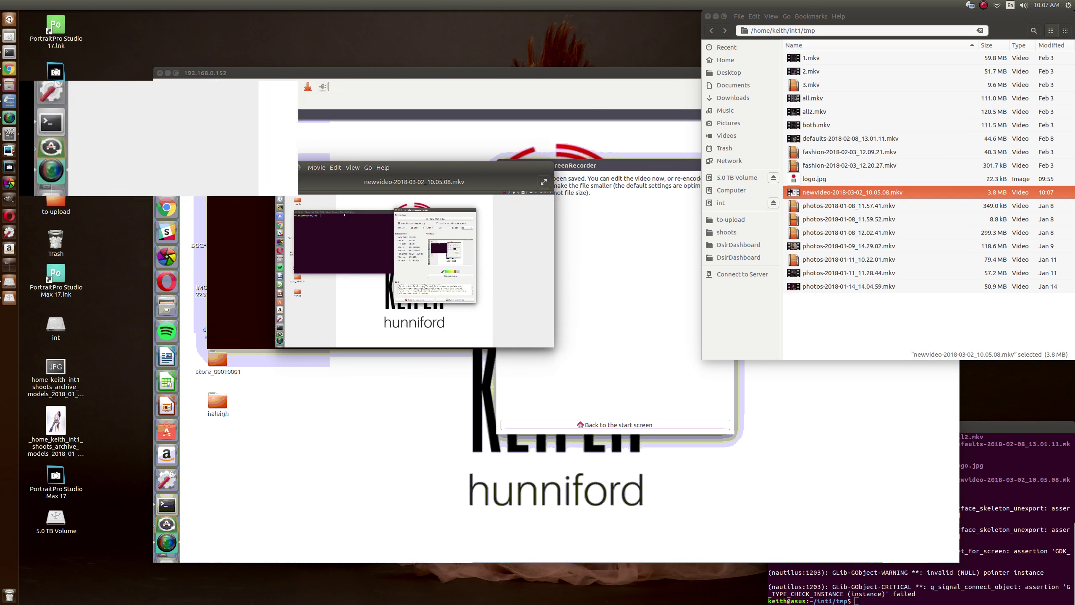
double_click(474, 253)
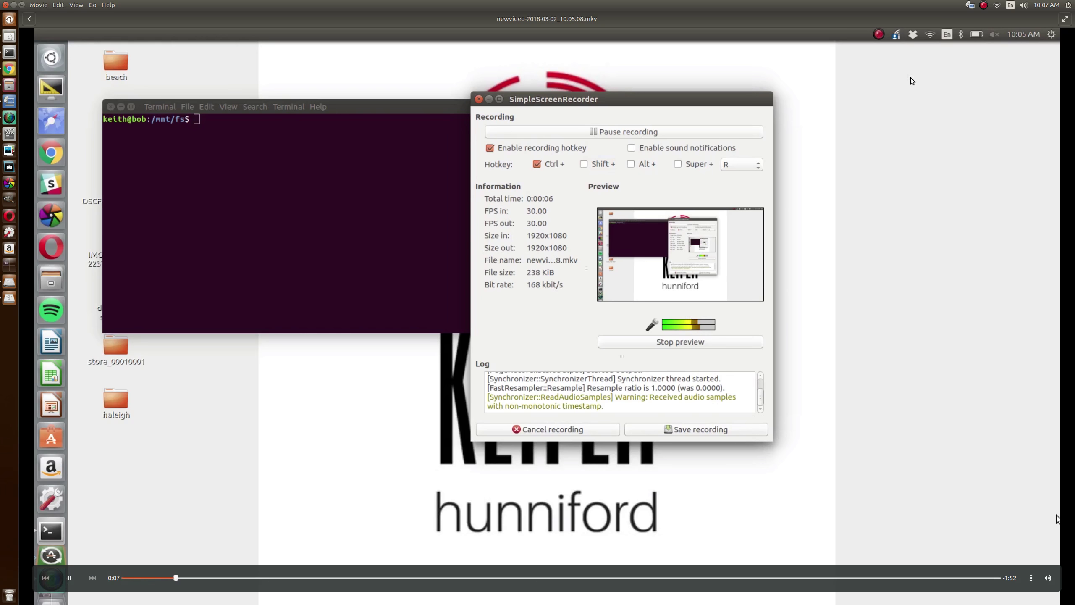
click(1024, 5)
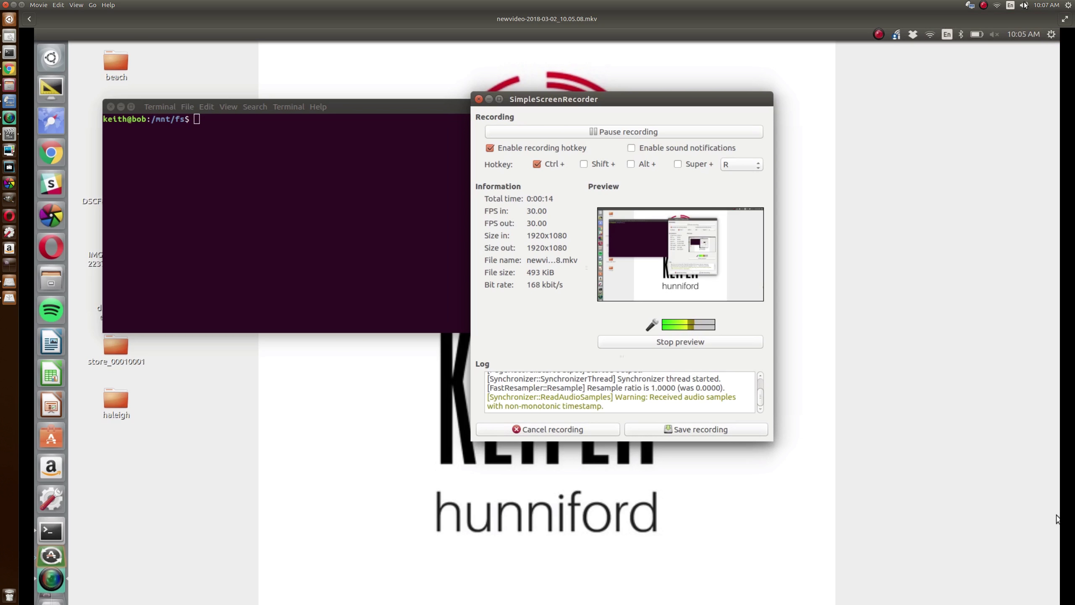
scroll(1025, 5, up, 1)
mouse_move(580, 18)
mouse_down()
mouse_move(584, 81)
mouse_move(533, 139)
mouse_up()
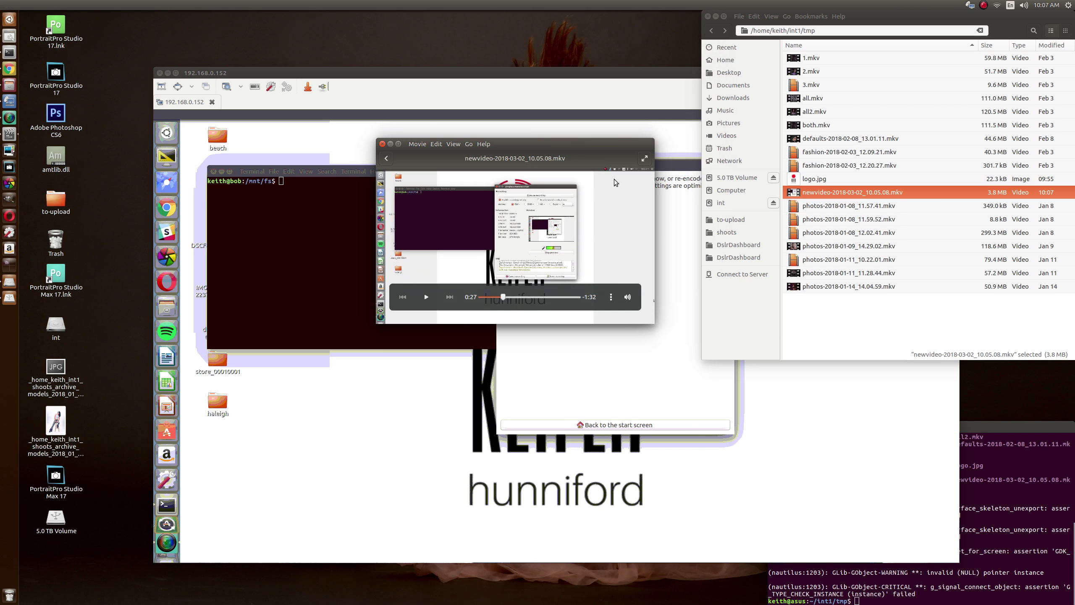
- Move the Videos player to the lower left and the Nautilus tmp window down beside it
drag(614, 164, 449, 303)
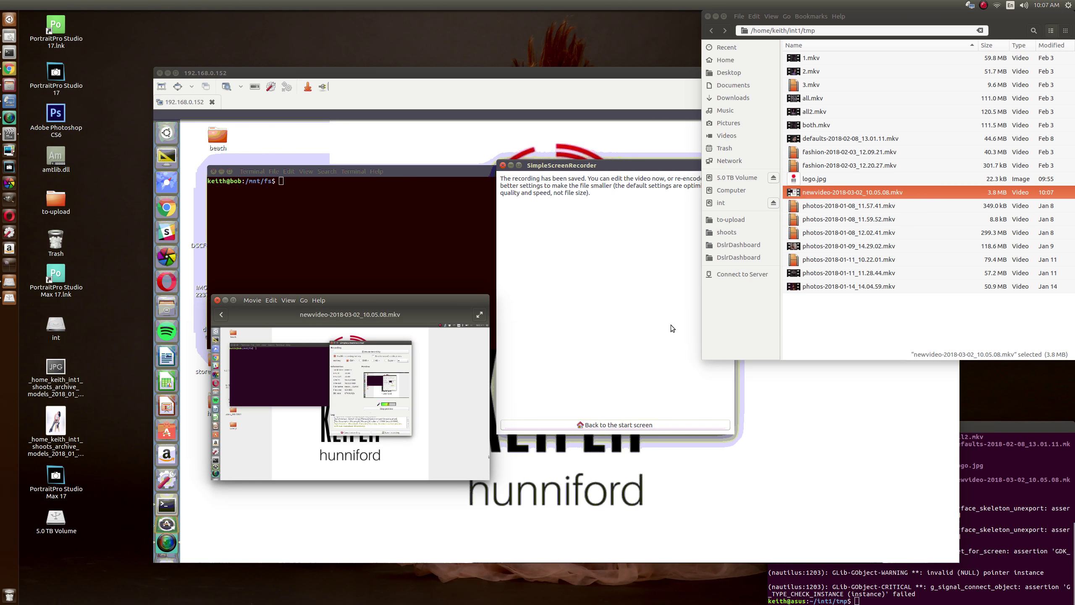
click(862, 31)
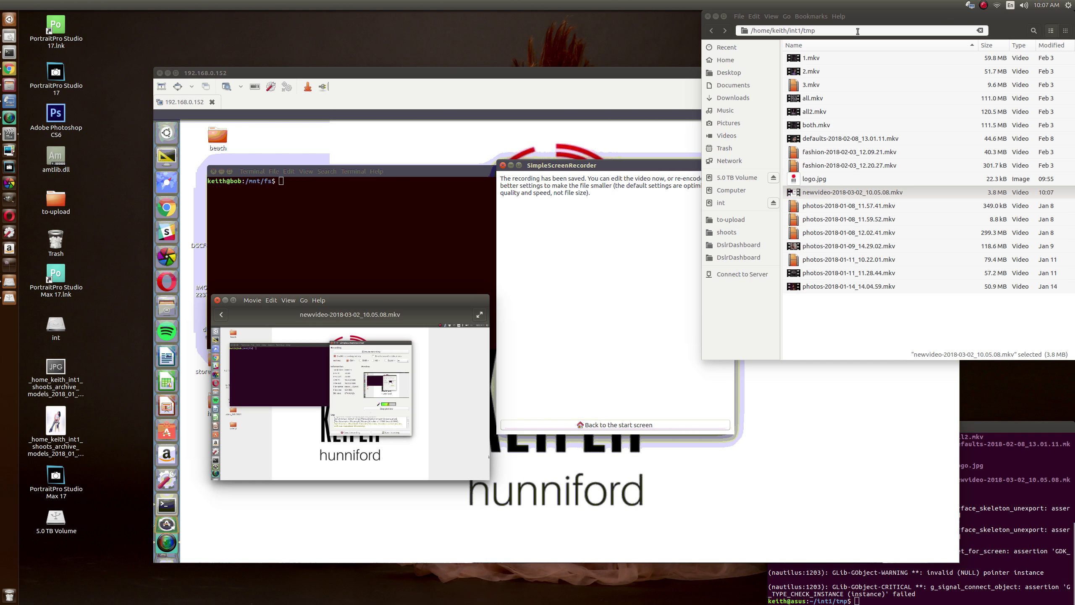
mouse_move(886, 17)
mouse_down()
mouse_move(843, 179)
mouse_move(859, 172)
mouse_up()
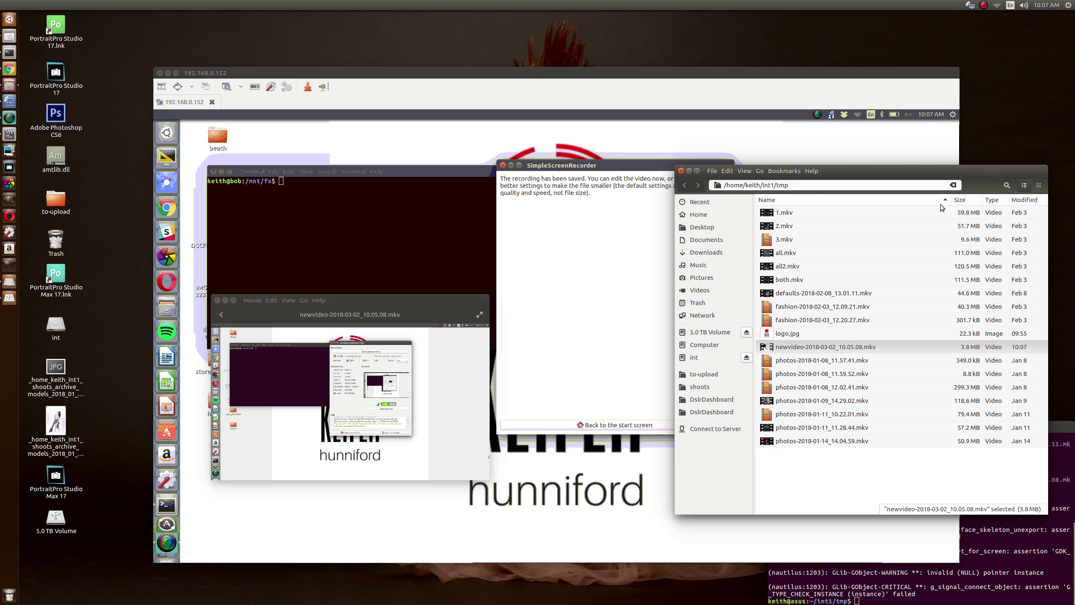
drag(934, 173, 938, 160)
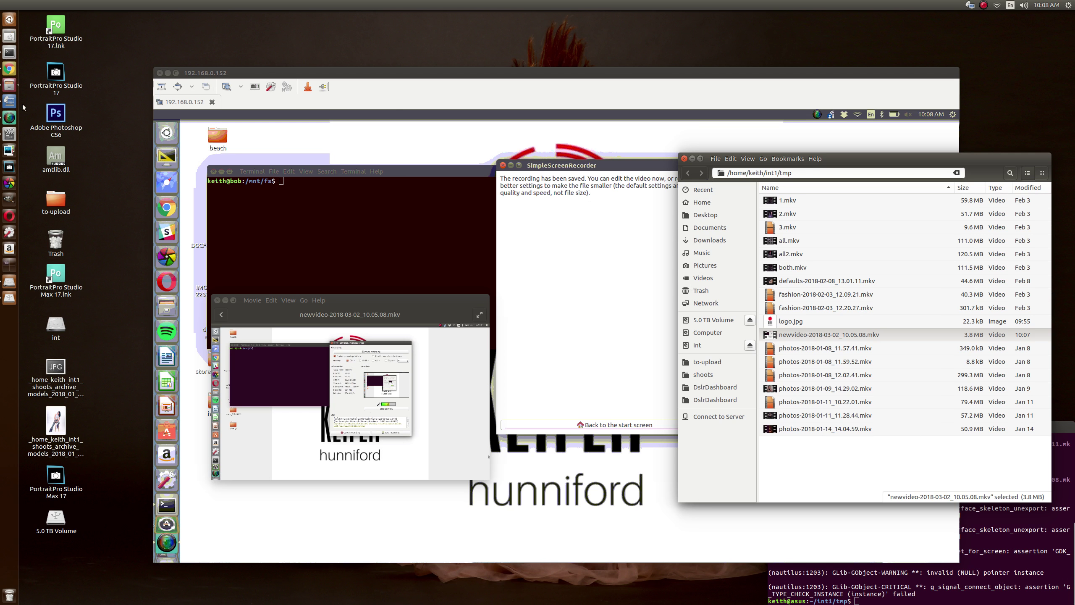
- Launch Opera and go from the Instagram home feed to the keiferhunnifordphotography profile
click(11, 216)
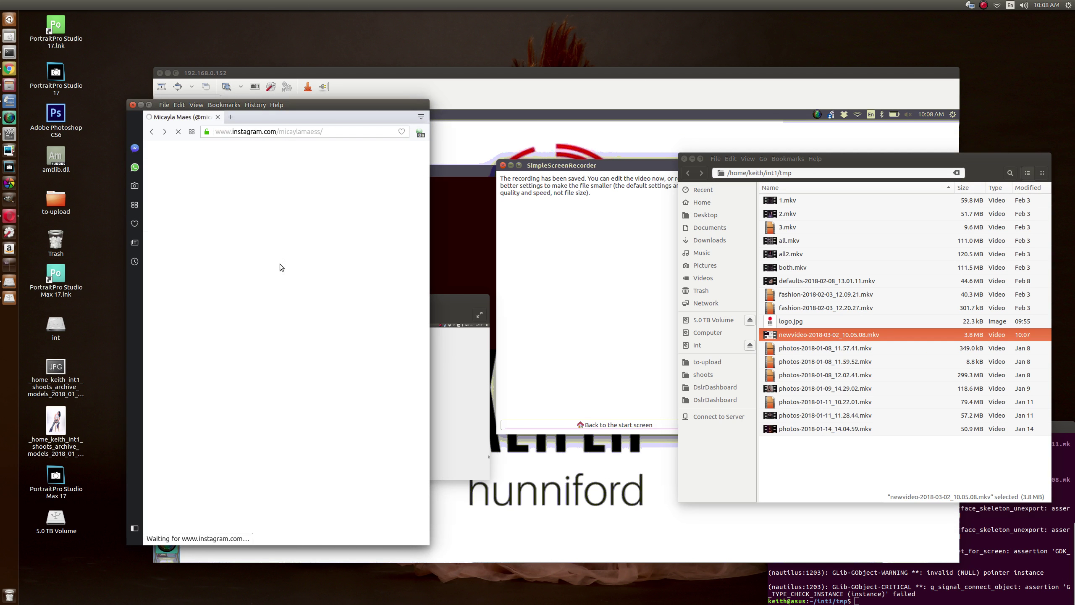
scroll(293, 257, down, 2)
click(171, 538)
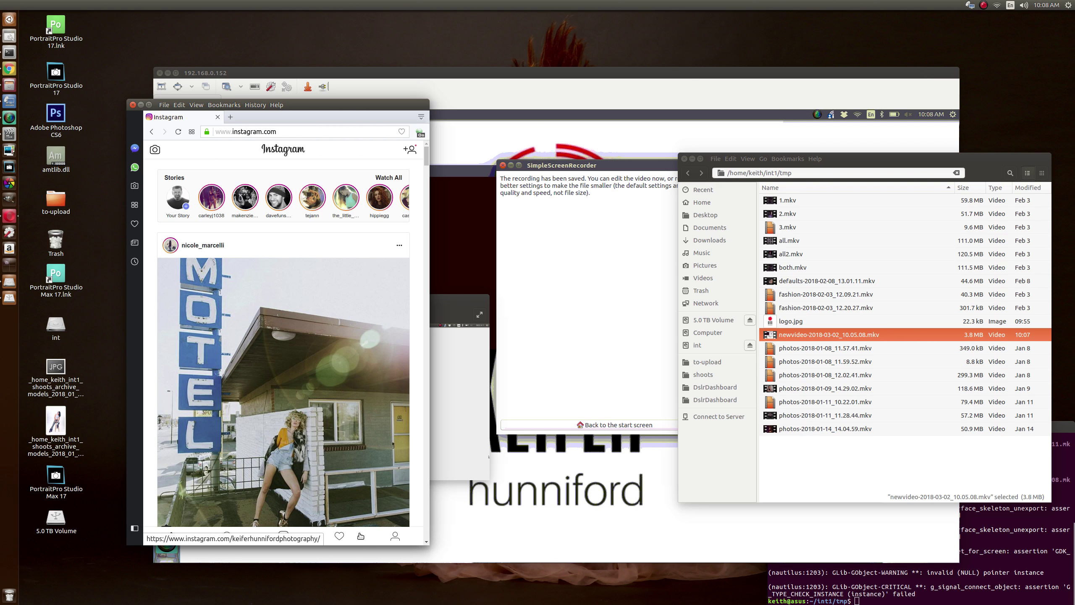
click(396, 536)
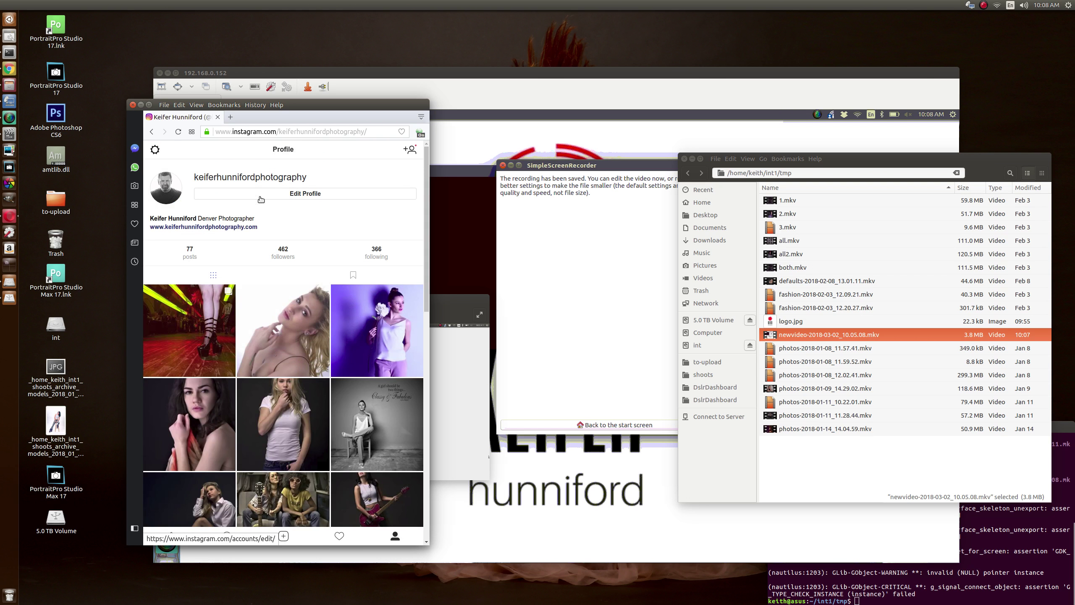